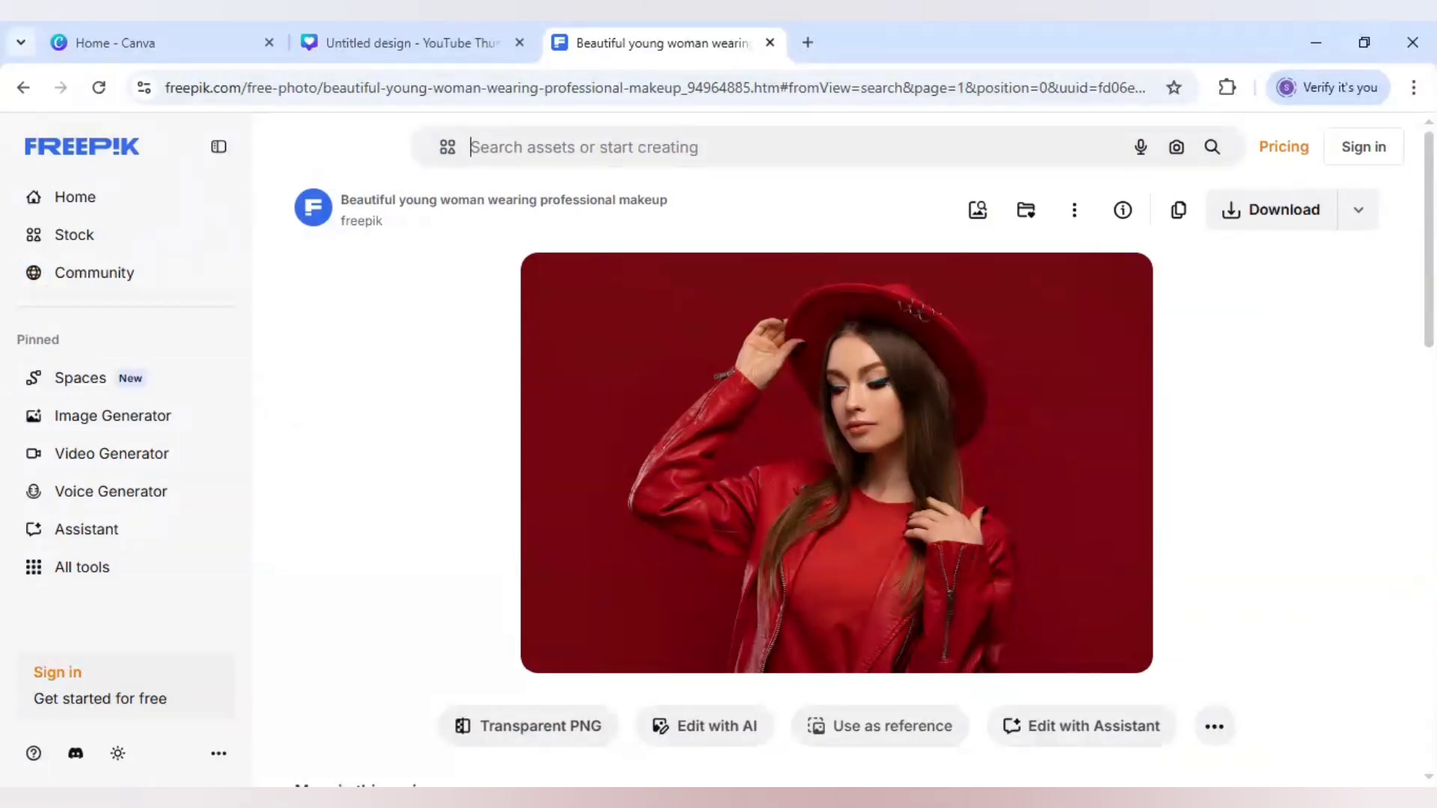
Switch to the thumbnail design and add the uploaded photo of the woman in red to the canvas
{"action": "left_click", "coordinate": [371, 21]}
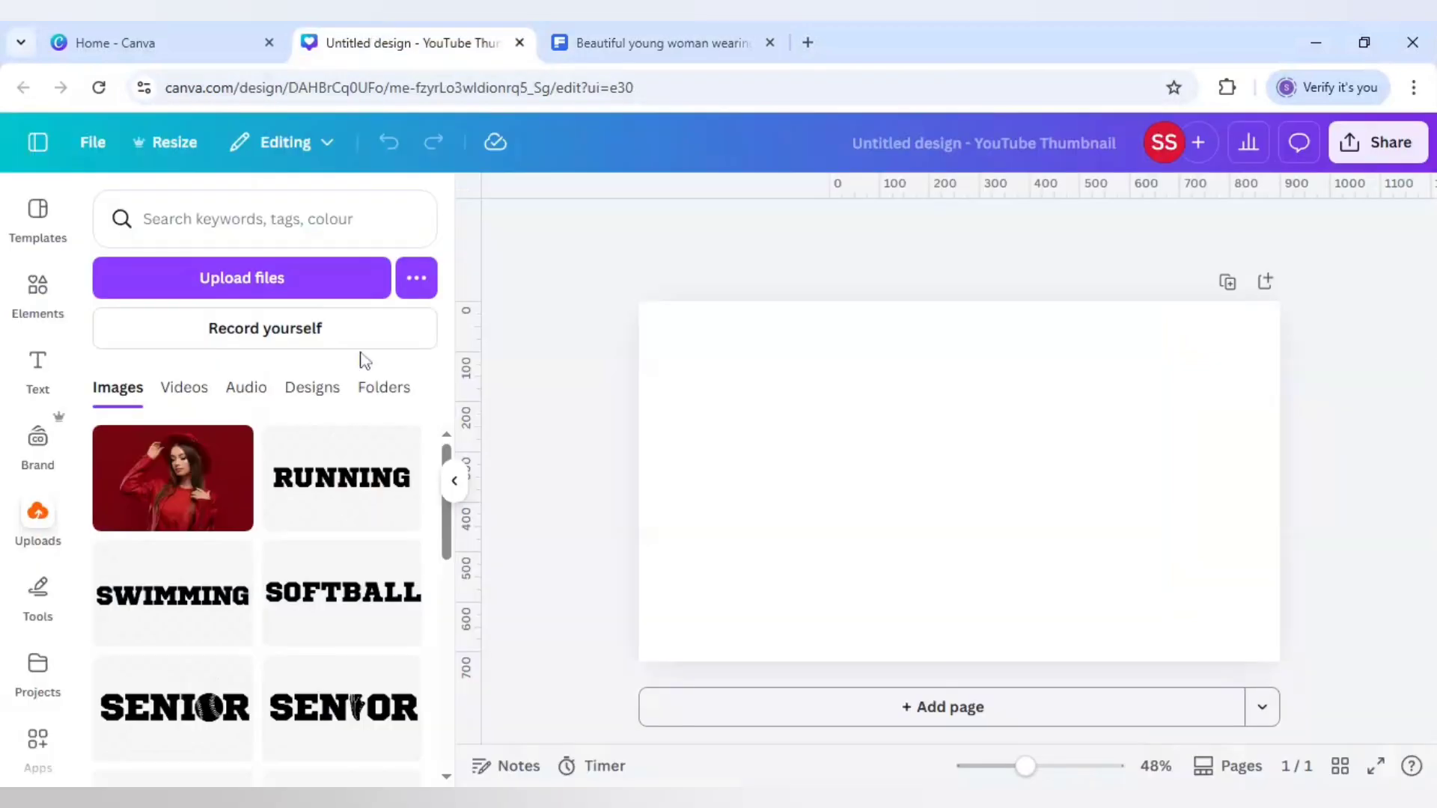
{"action": "left_click", "coordinate": [198, 494]}
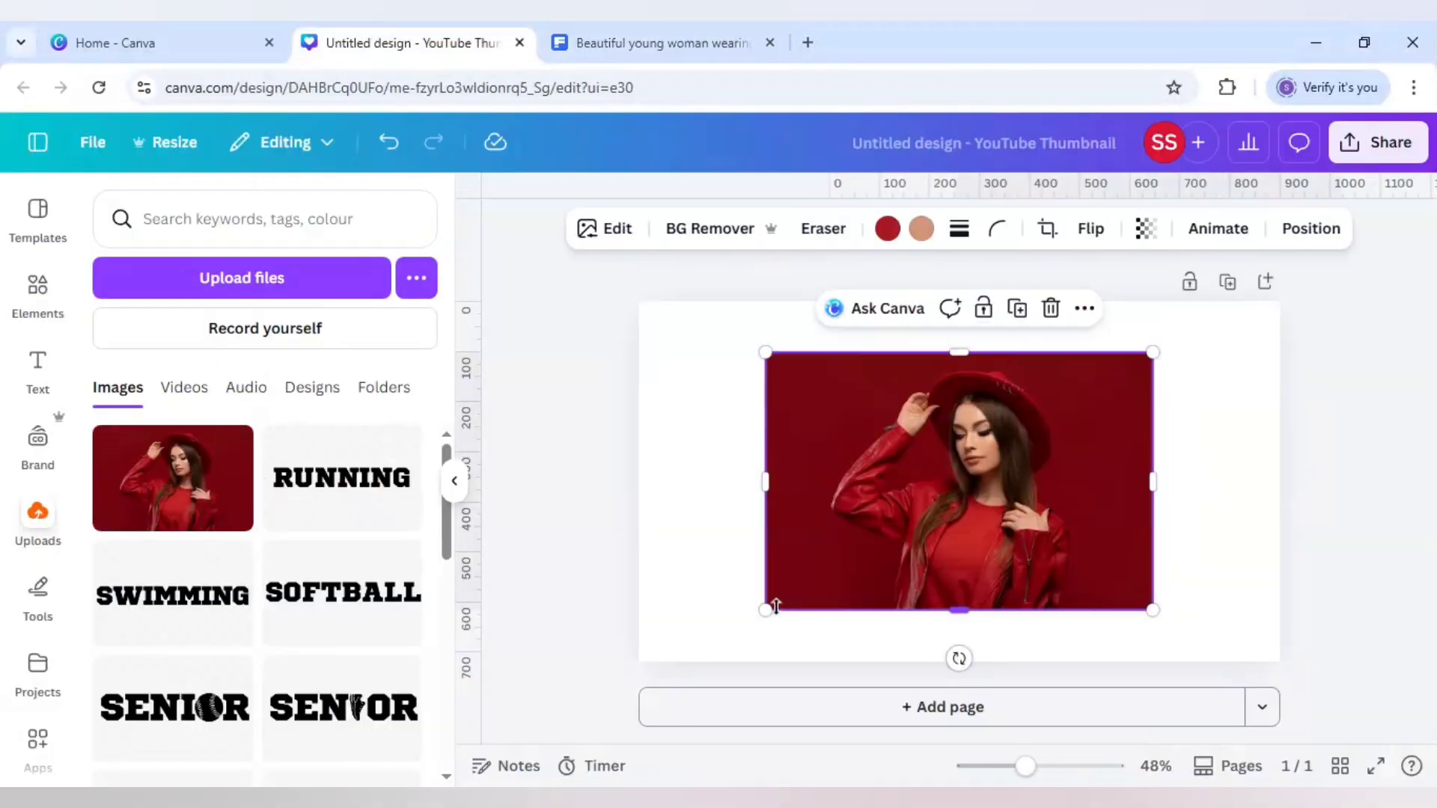
Enlarge the photo by its corners so it fills most of the canvas height
{"action": "left_click_drag", "start_coordinate": [765, 610], "coordinate": [688, 661]}
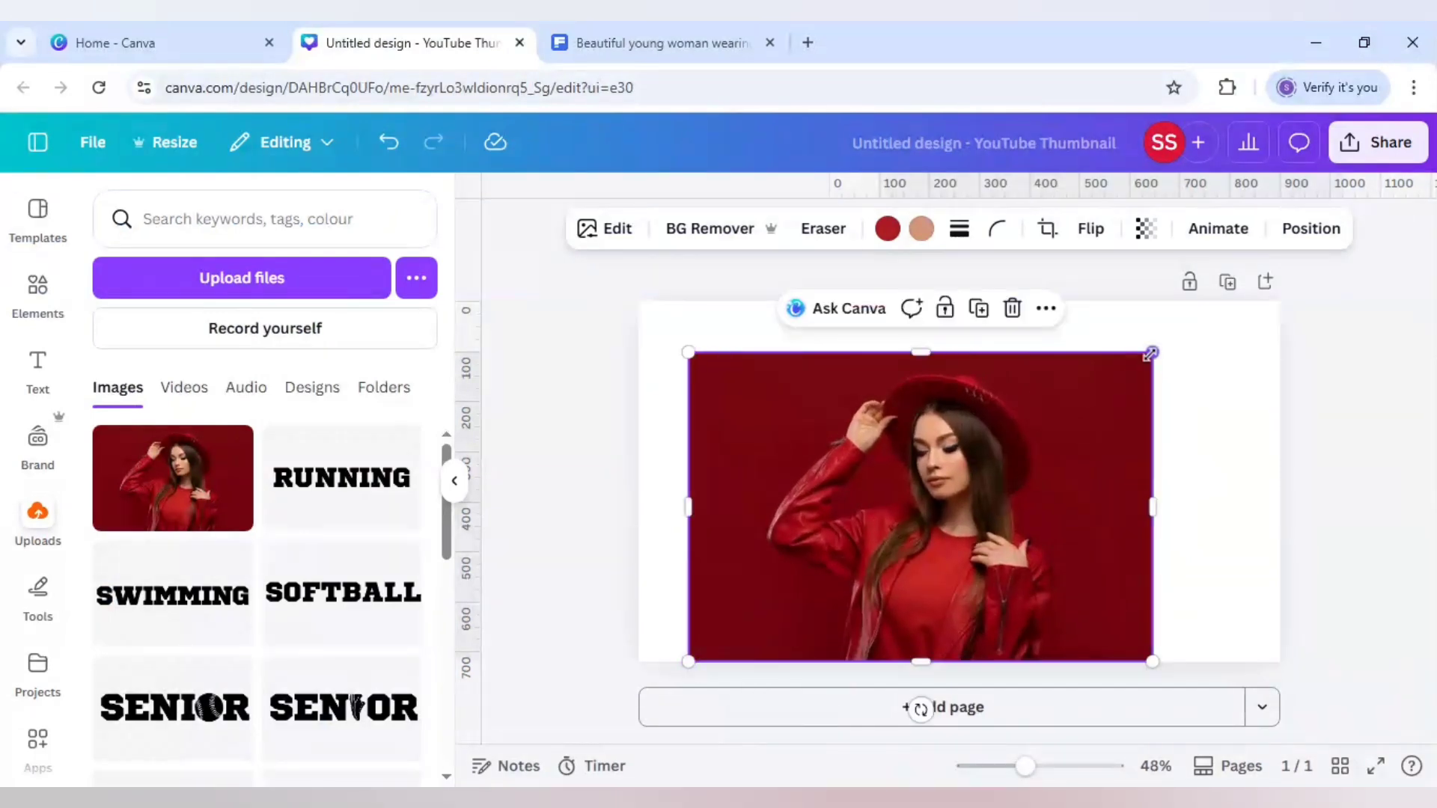
{"action": "left_click_drag", "start_coordinate": [1150, 354], "coordinate": [1162, 346]}
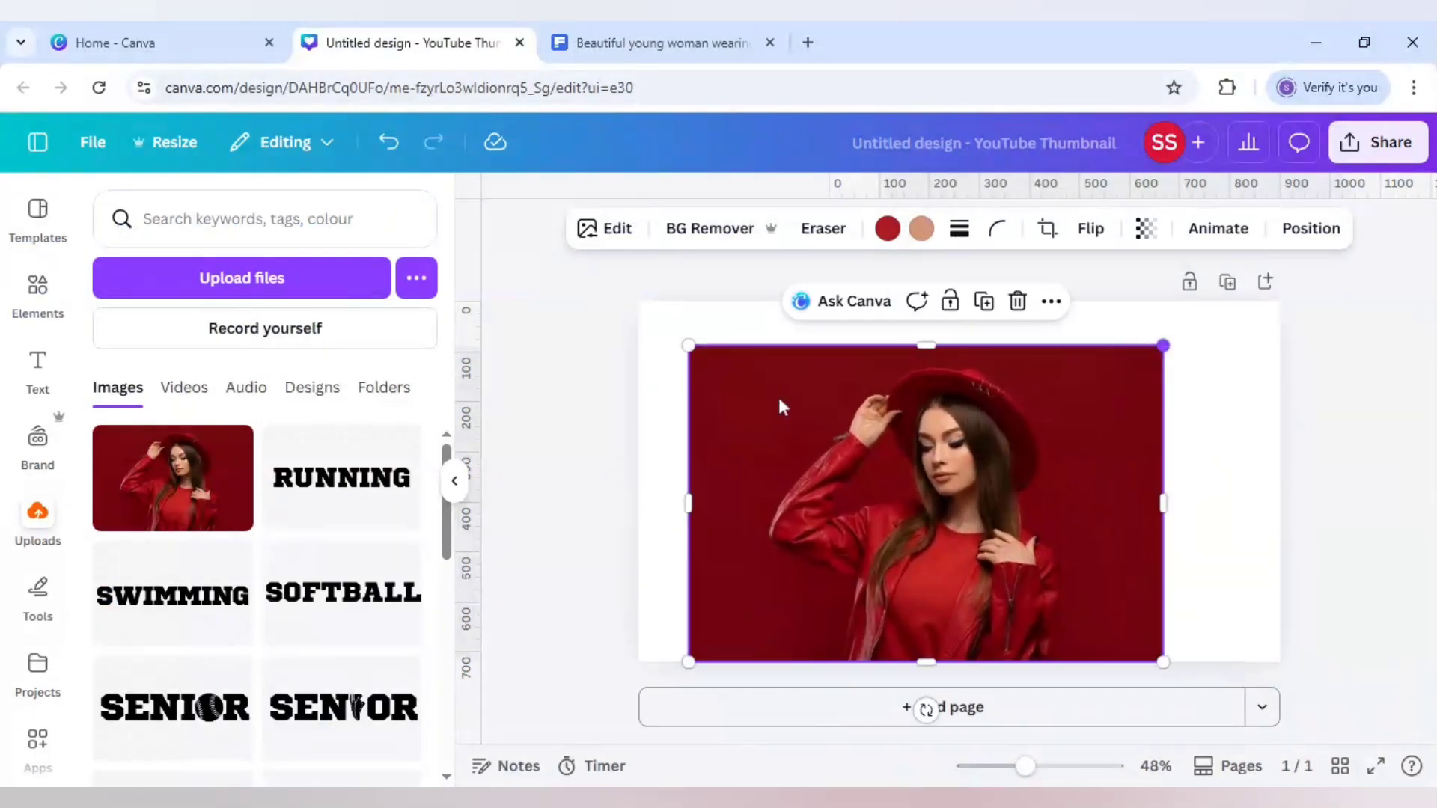
Remove the photo's background with BG Remover
{"action": "left_click", "coordinate": [700, 238]}
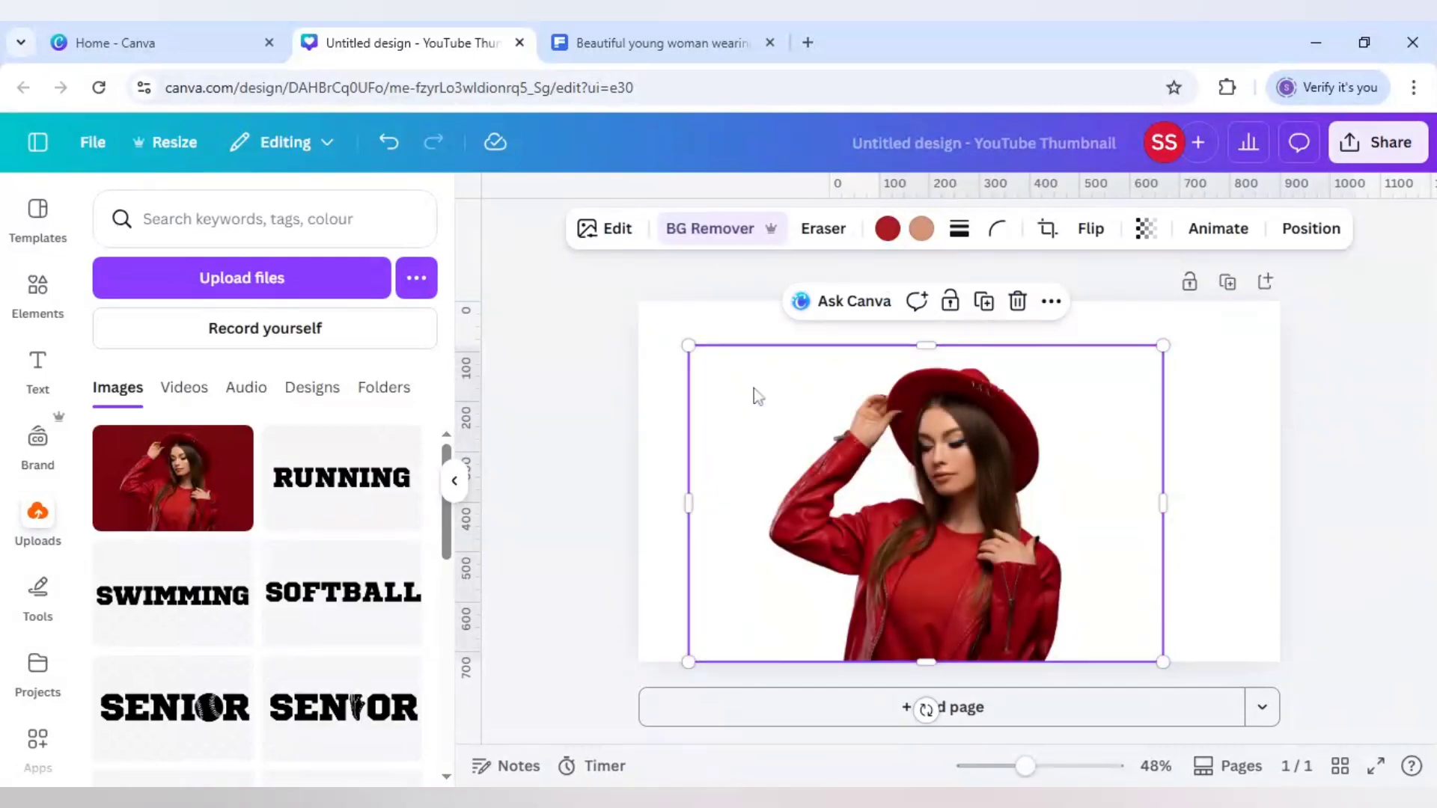
{"action": "key", "text": "ctrl+z"}
Open the image editing options and apply a custom Duotone filter to the photo
{"action": "left_click", "coordinate": [618, 229]}
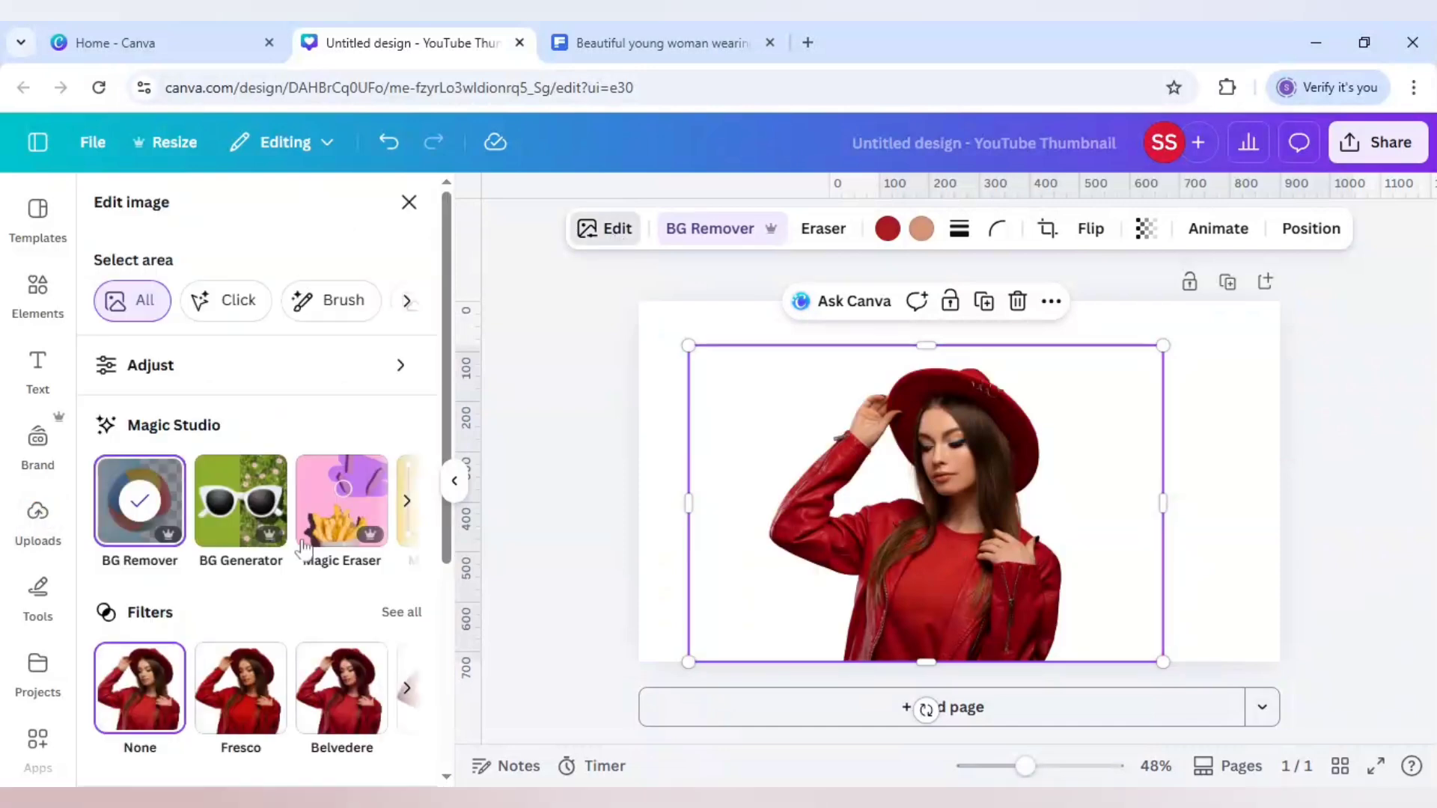
{"action": "scroll", "coordinate": [302, 552], "scroll_direction": "down", "scroll_amount": 3}
{"action": "left_click", "coordinate": [239, 654]}
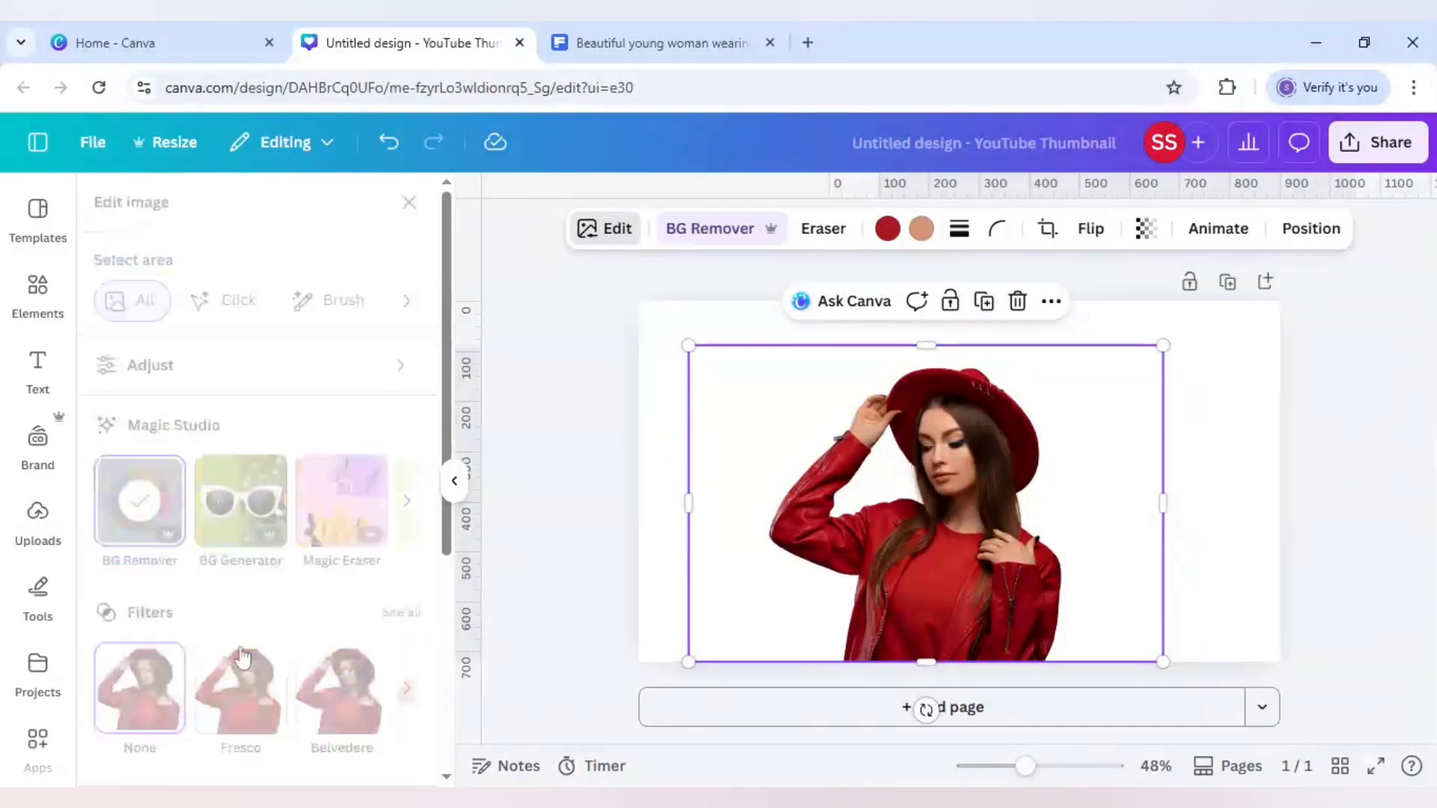
{"action": "left_click", "coordinate": [137, 438]}
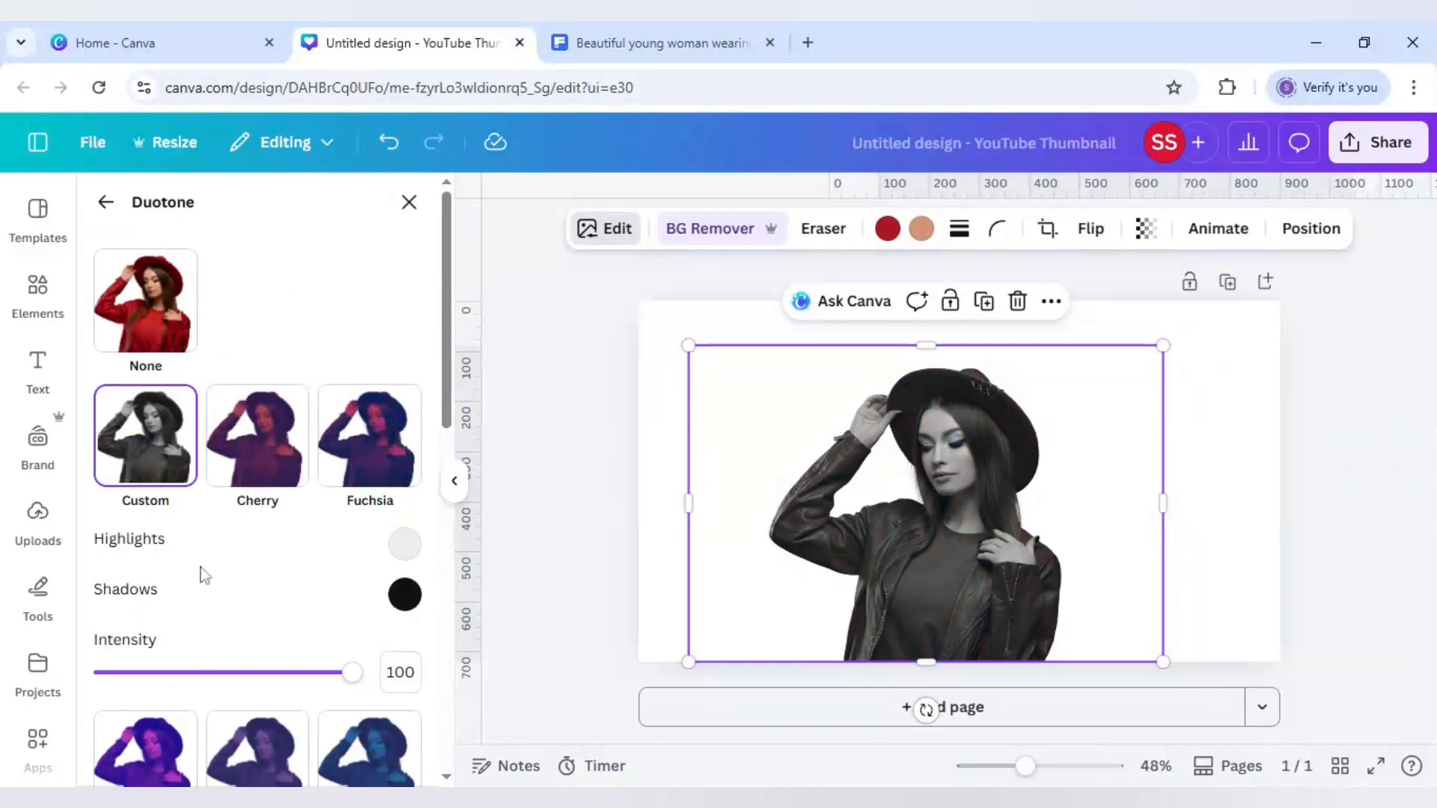
Set the duotone highlights colour to a bright cyan, #1EFFDD
{"action": "left_click", "coordinate": [404, 544]}
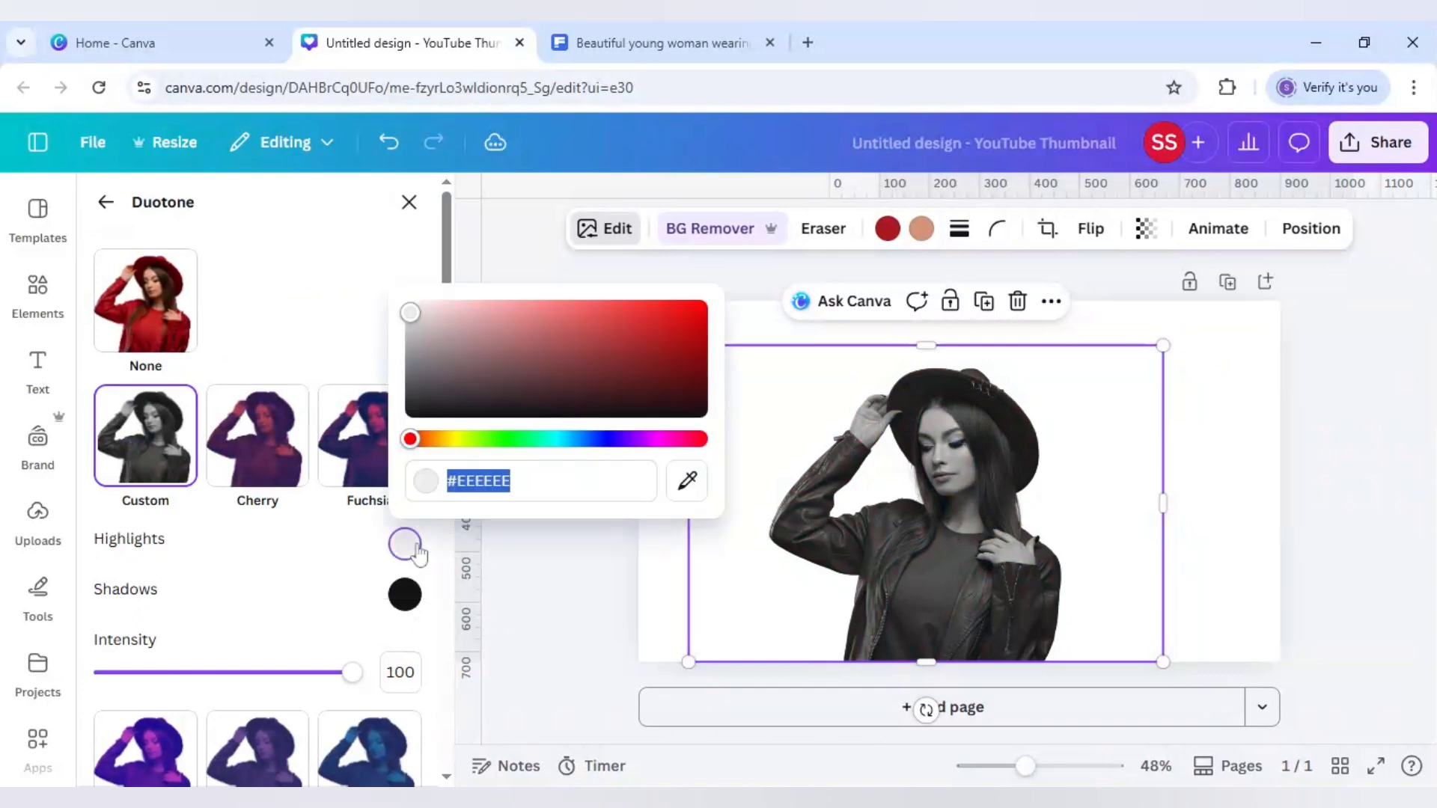
{"action": "left_click_drag", "start_coordinate": [450, 451], "coordinate": [551, 459]}
{"action": "left_click_drag", "start_coordinate": [410, 312], "coordinate": [675, 308]}
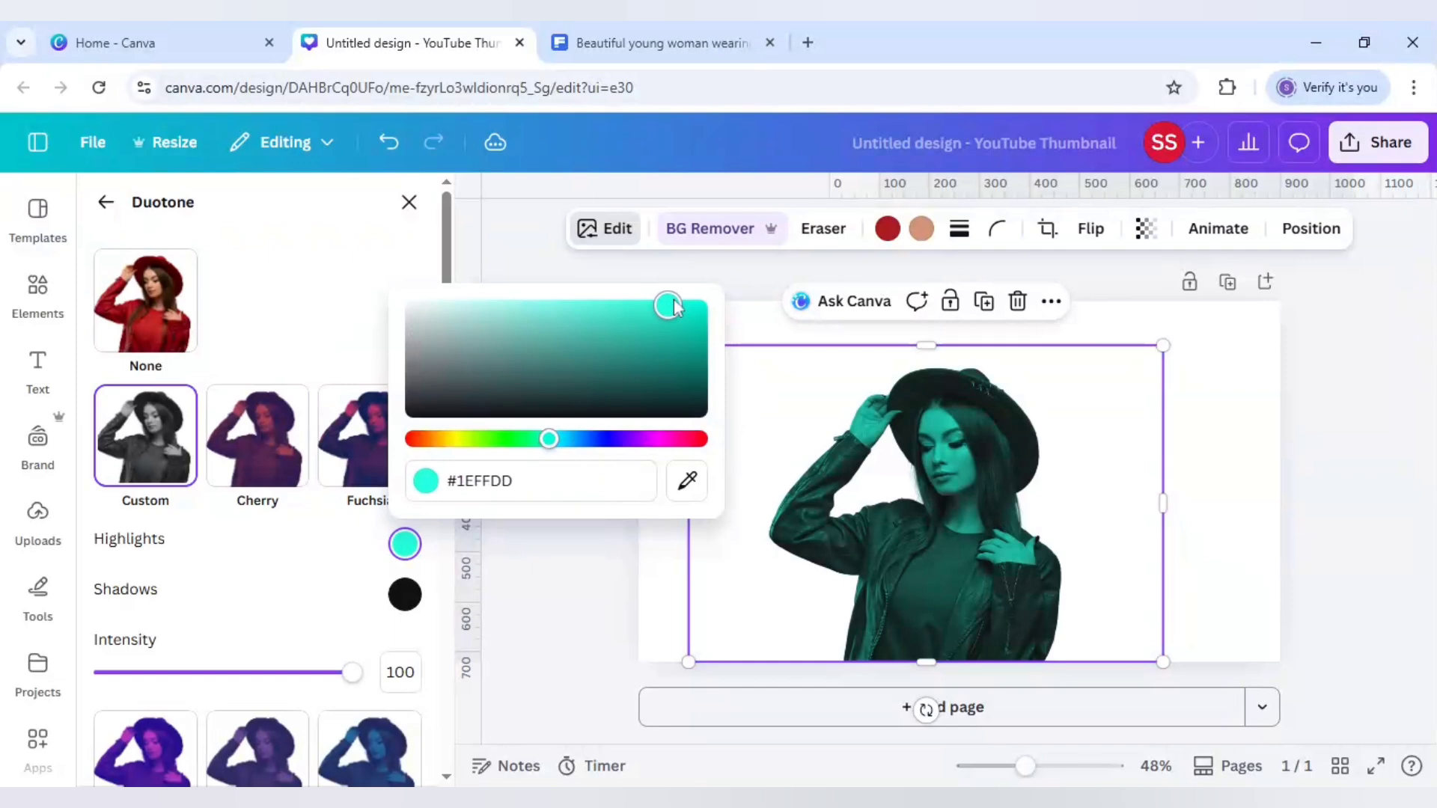
Set the duotone shadows colour to pure black, #000000
{"action": "left_click", "coordinate": [404, 593]}
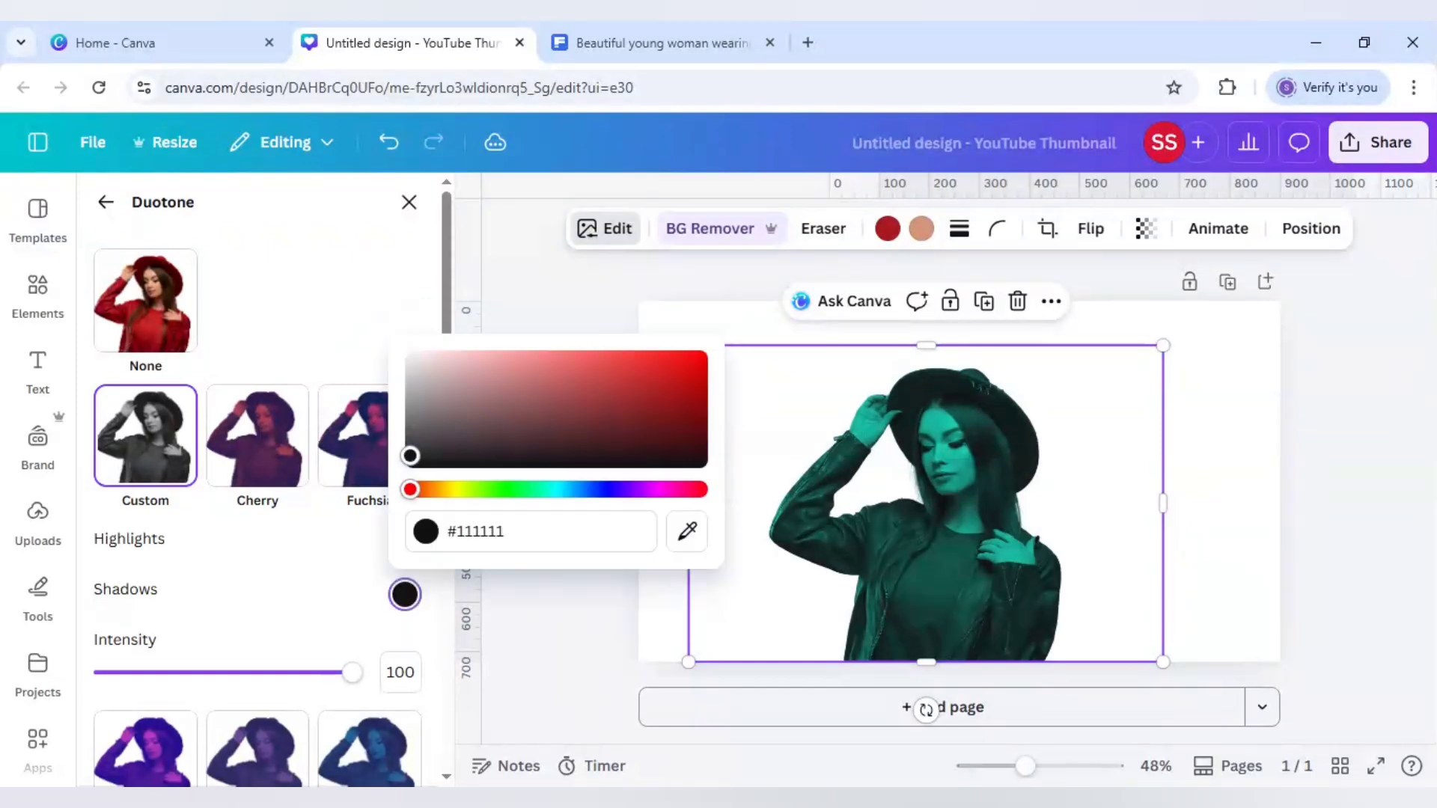
{"action": "left_click_drag", "start_coordinate": [410, 460], "coordinate": [410, 494]}
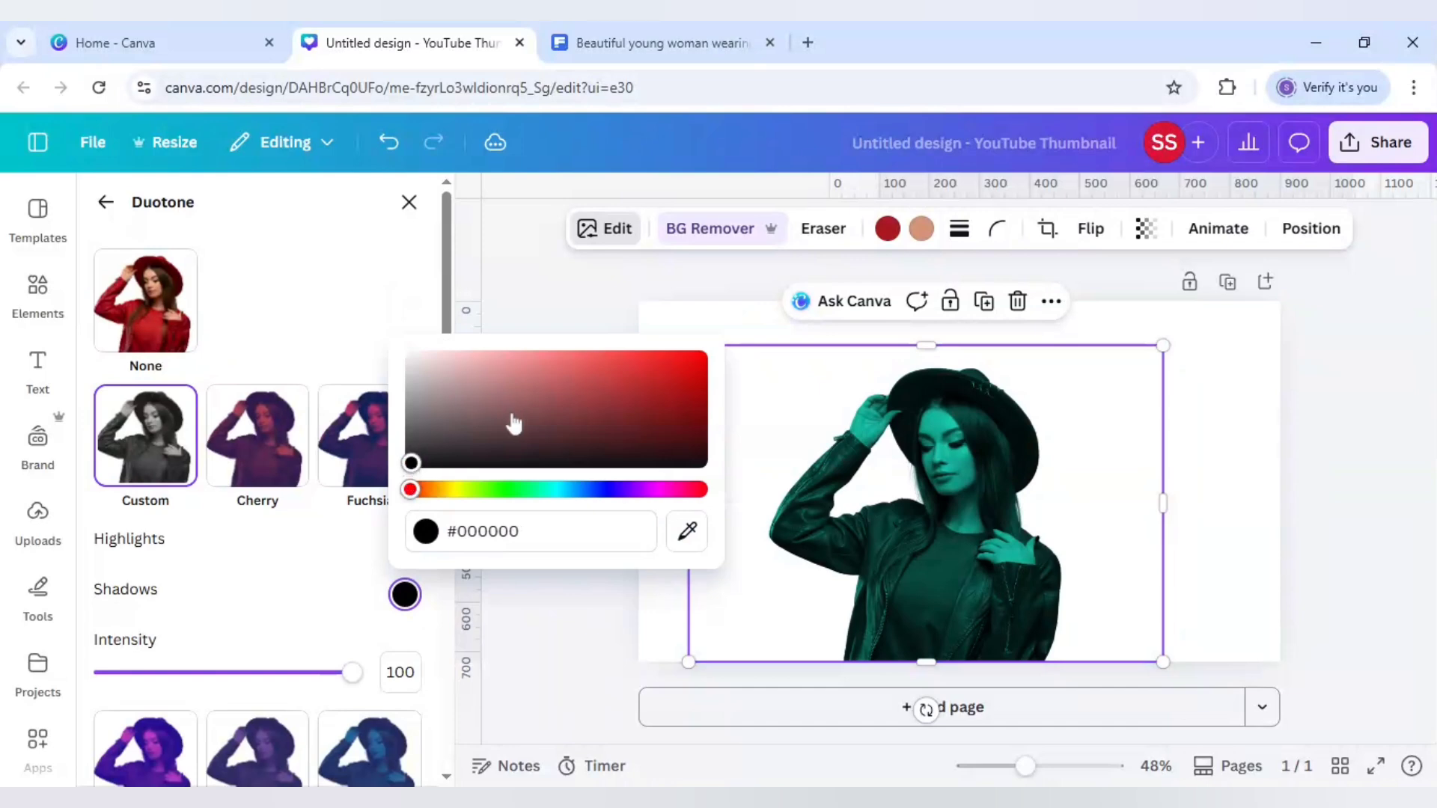
{"action": "left_click", "coordinate": [315, 608]}
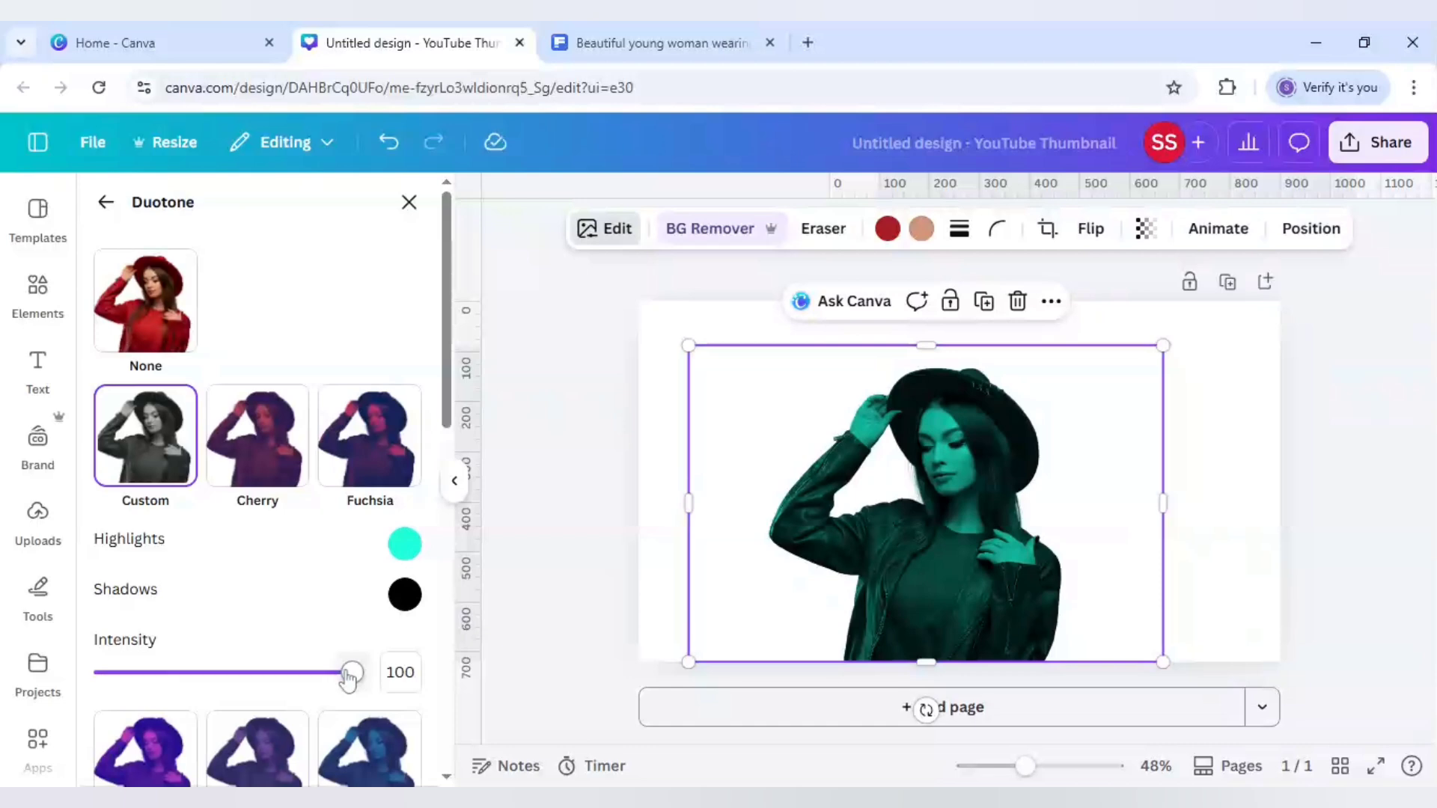
Try lowering the duotone intensity to 75, then set it back to 100
{"action": "left_click_drag", "start_coordinate": [348, 673], "coordinate": [292, 674]}
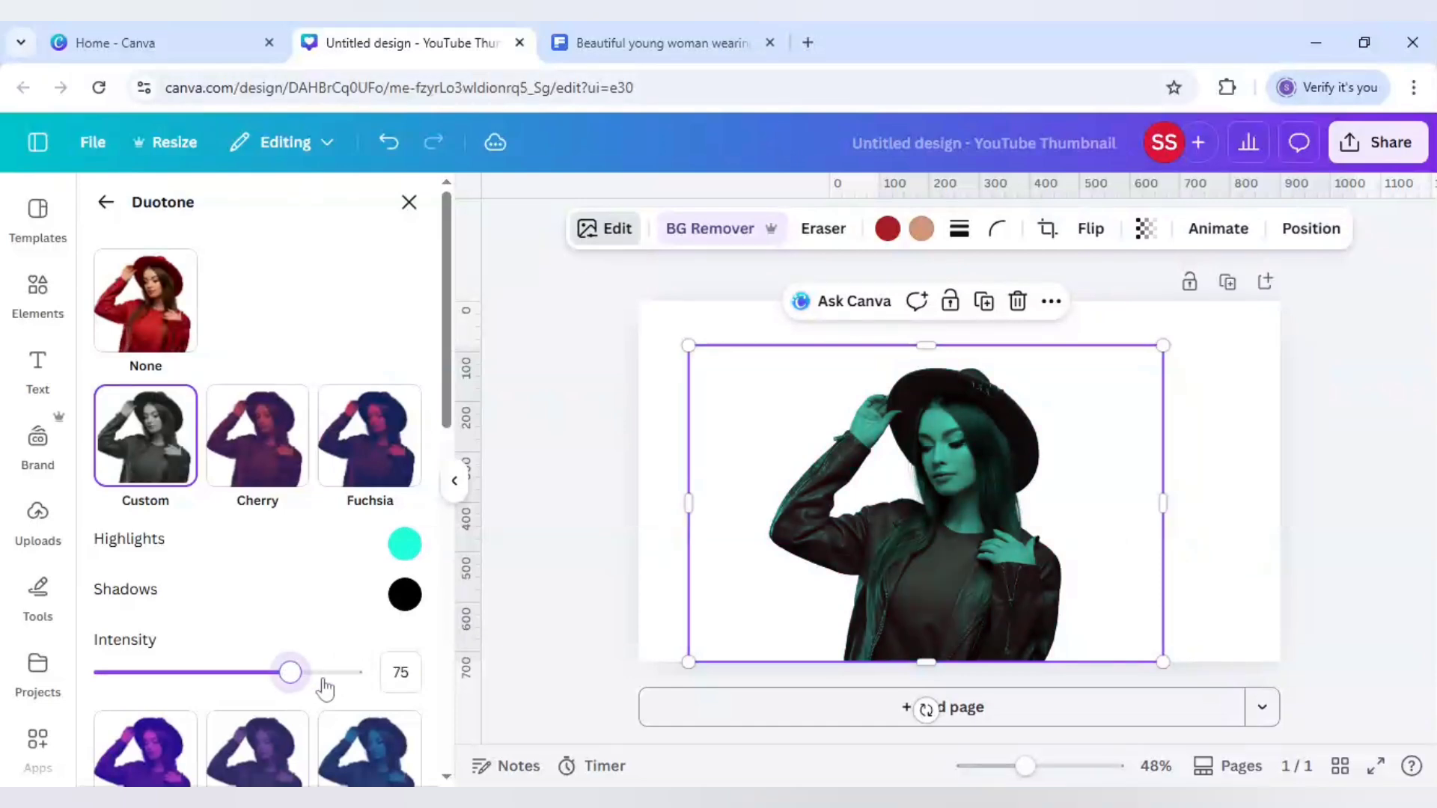
{"action": "left_click", "coordinate": [360, 676]}
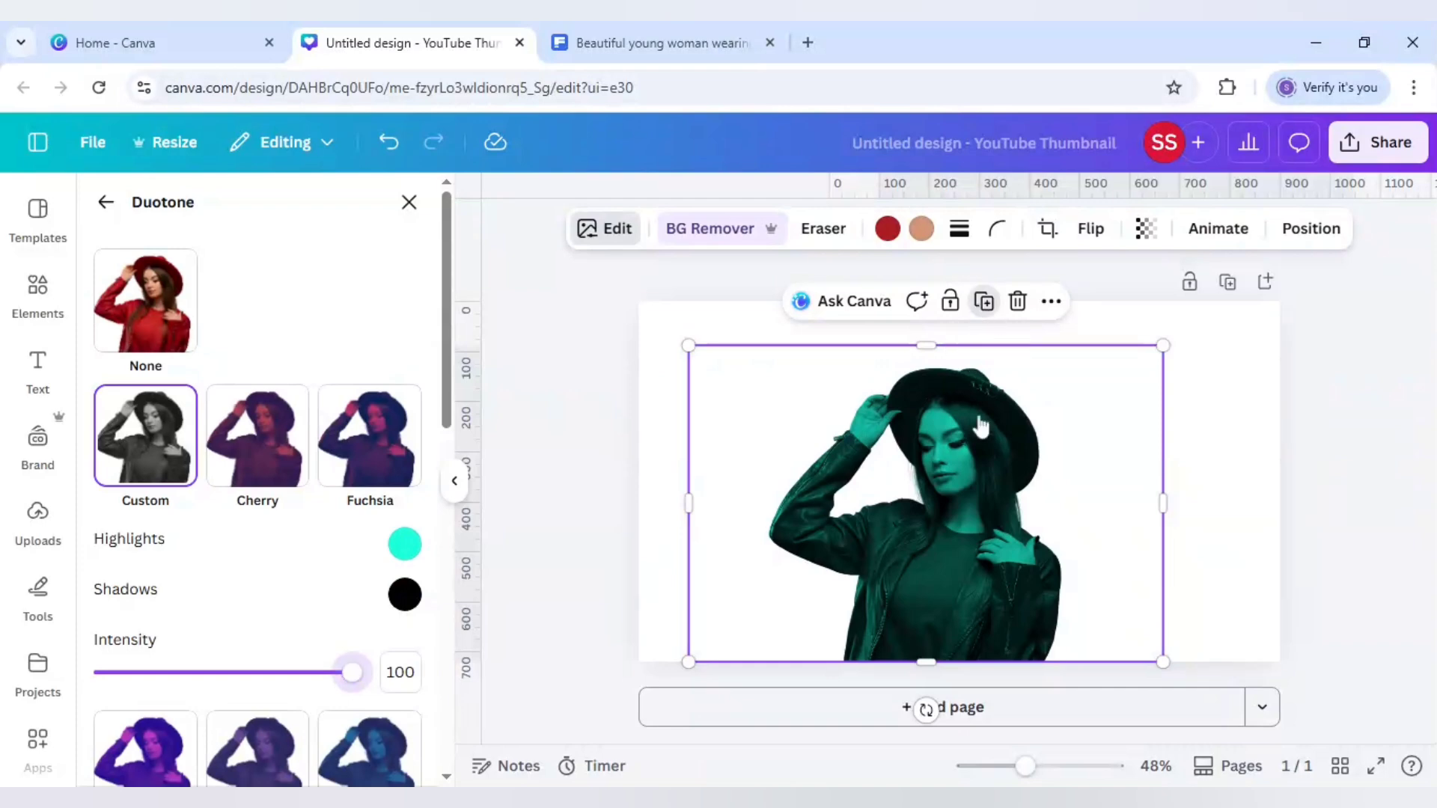
Duplicate the photo and flip the copy horizontally
{"action": "left_click", "coordinate": [982, 303]}
{"action": "left_click_drag", "start_coordinate": [988, 447], "coordinate": [1044, 417]}
{"action": "left_click", "coordinate": [1065, 229]}
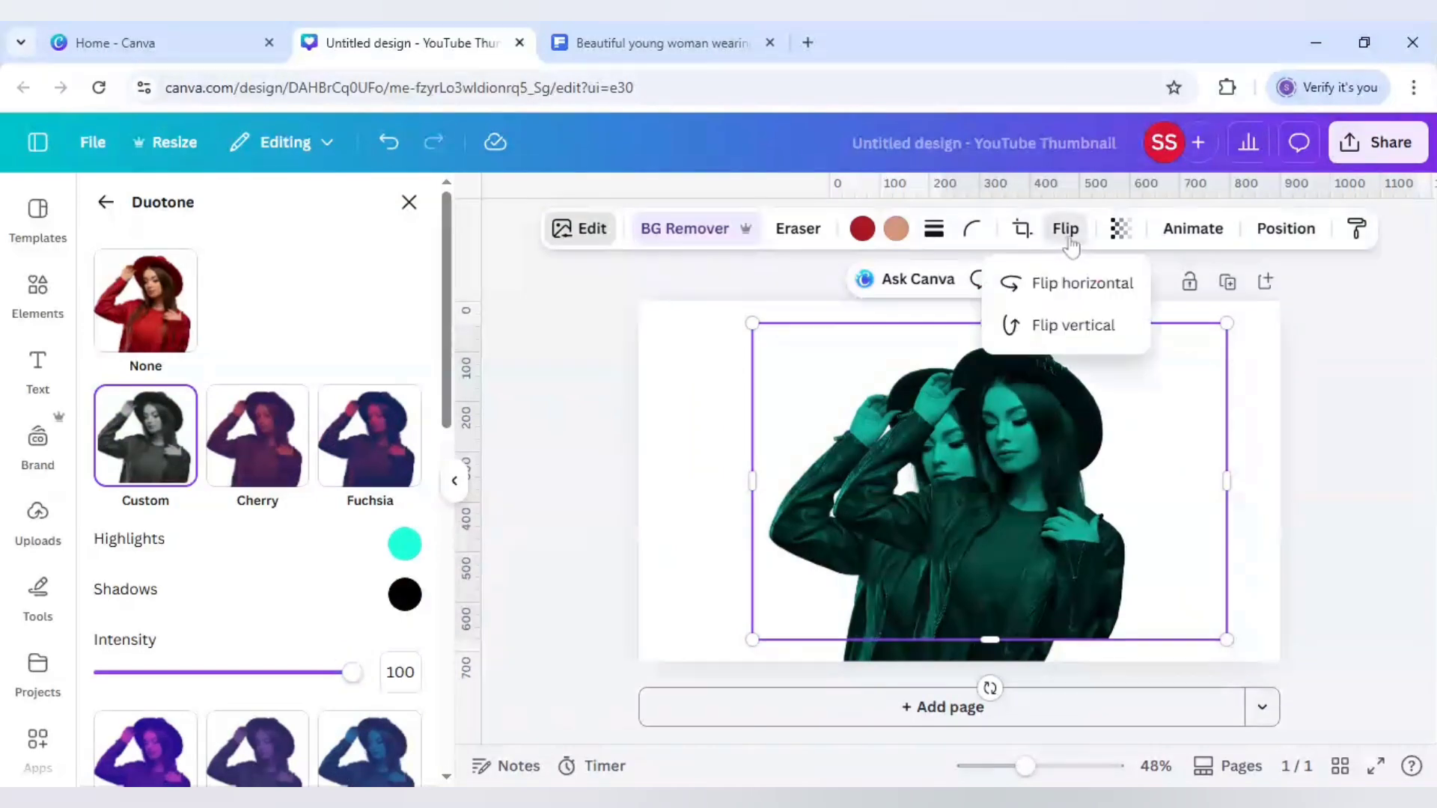
{"action": "left_click", "coordinate": [1050, 284]}
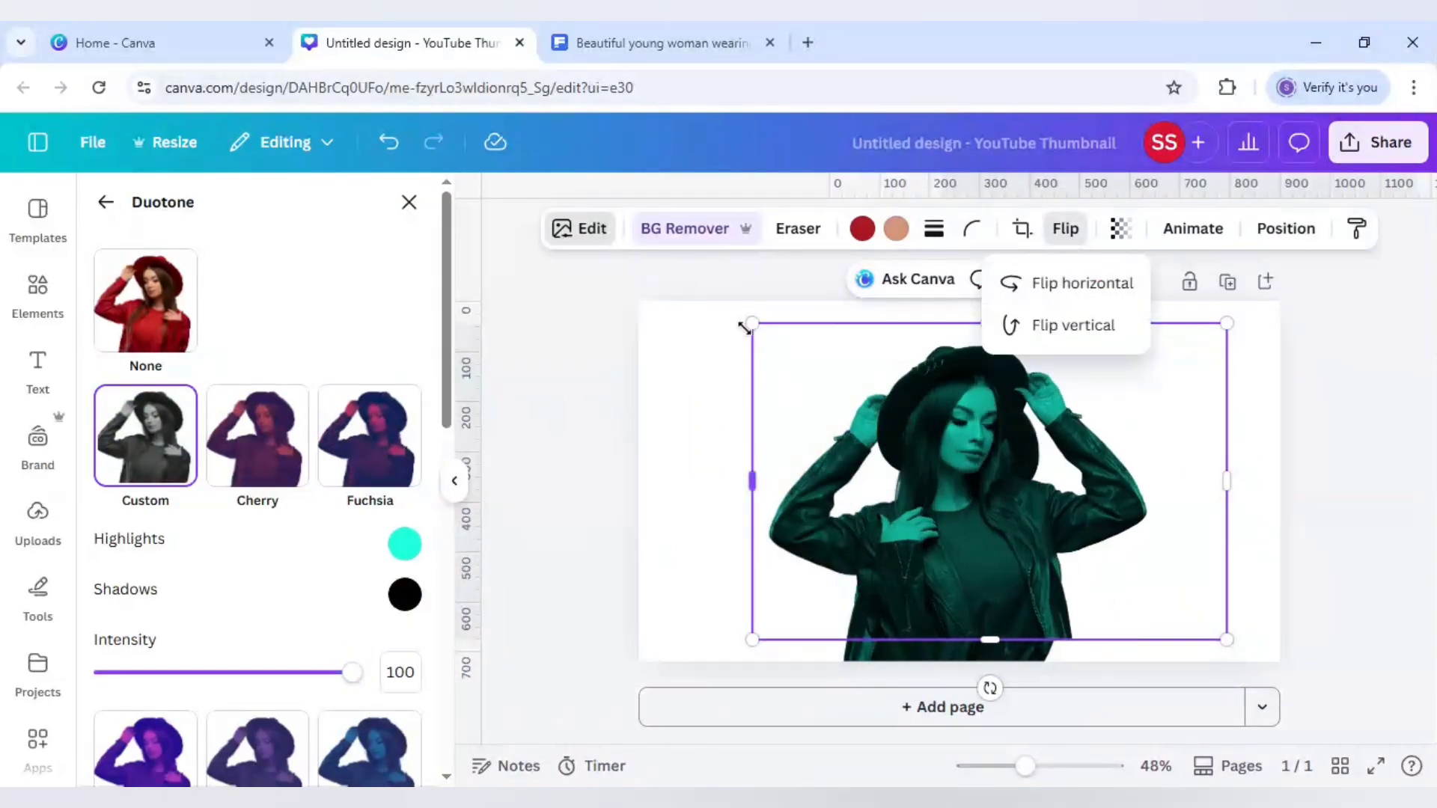
Enlarge the flipped copy and move it right so it overlaps the original photo
{"action": "left_click_drag", "start_coordinate": [744, 324], "coordinate": [683, 289]}
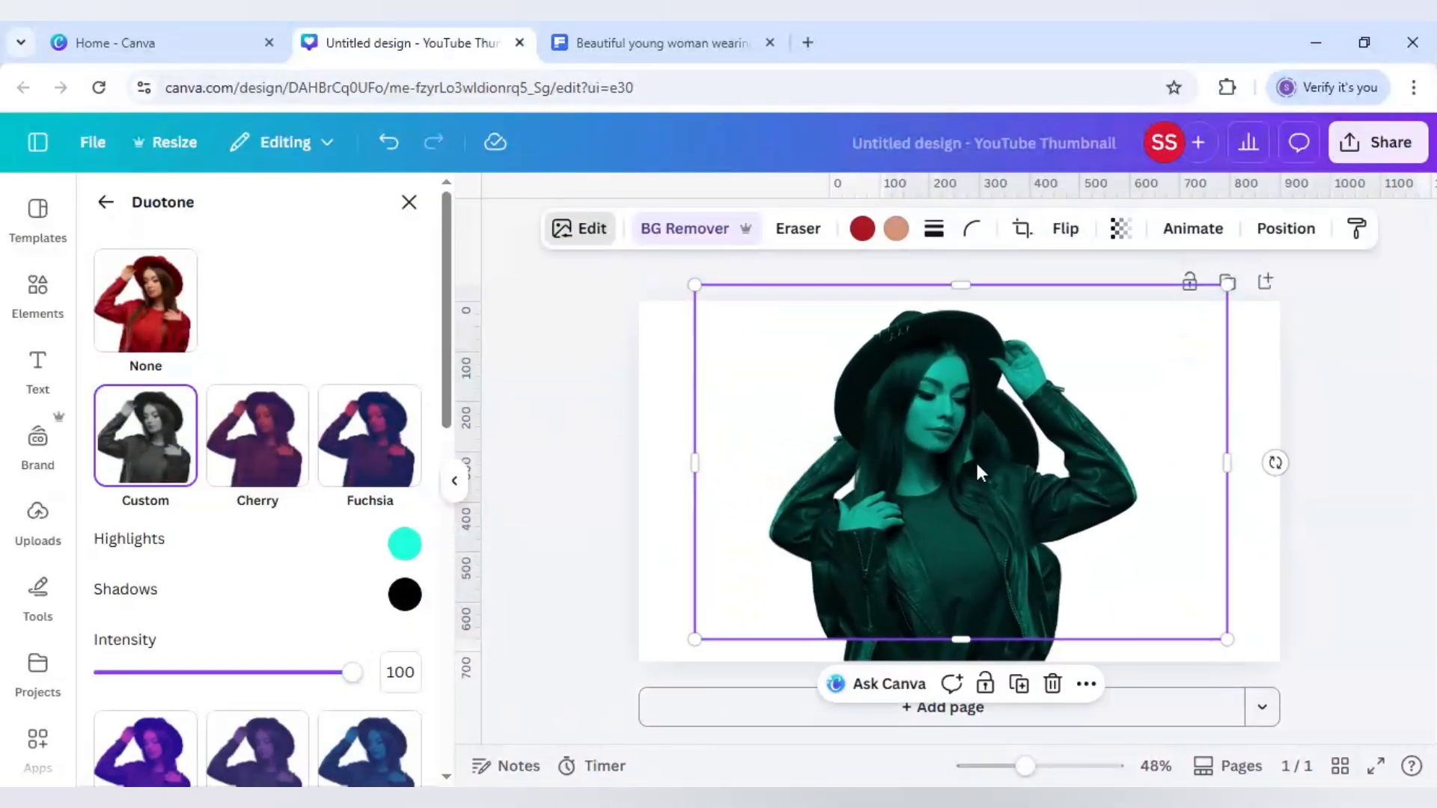
{"action": "left_click_drag", "start_coordinate": [883, 459], "coordinate": [1033, 476]}
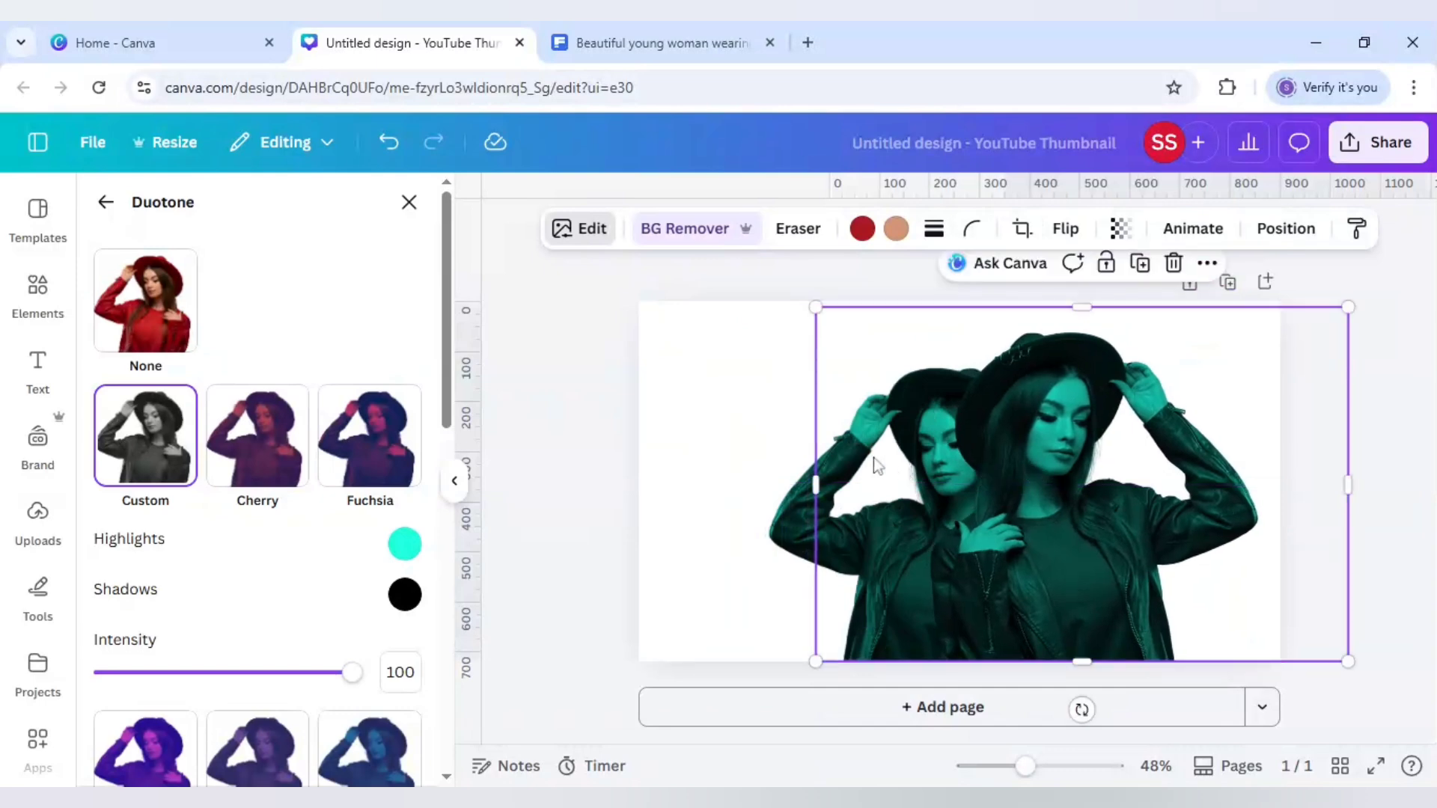
{"action": "left_click", "coordinate": [768, 457]}
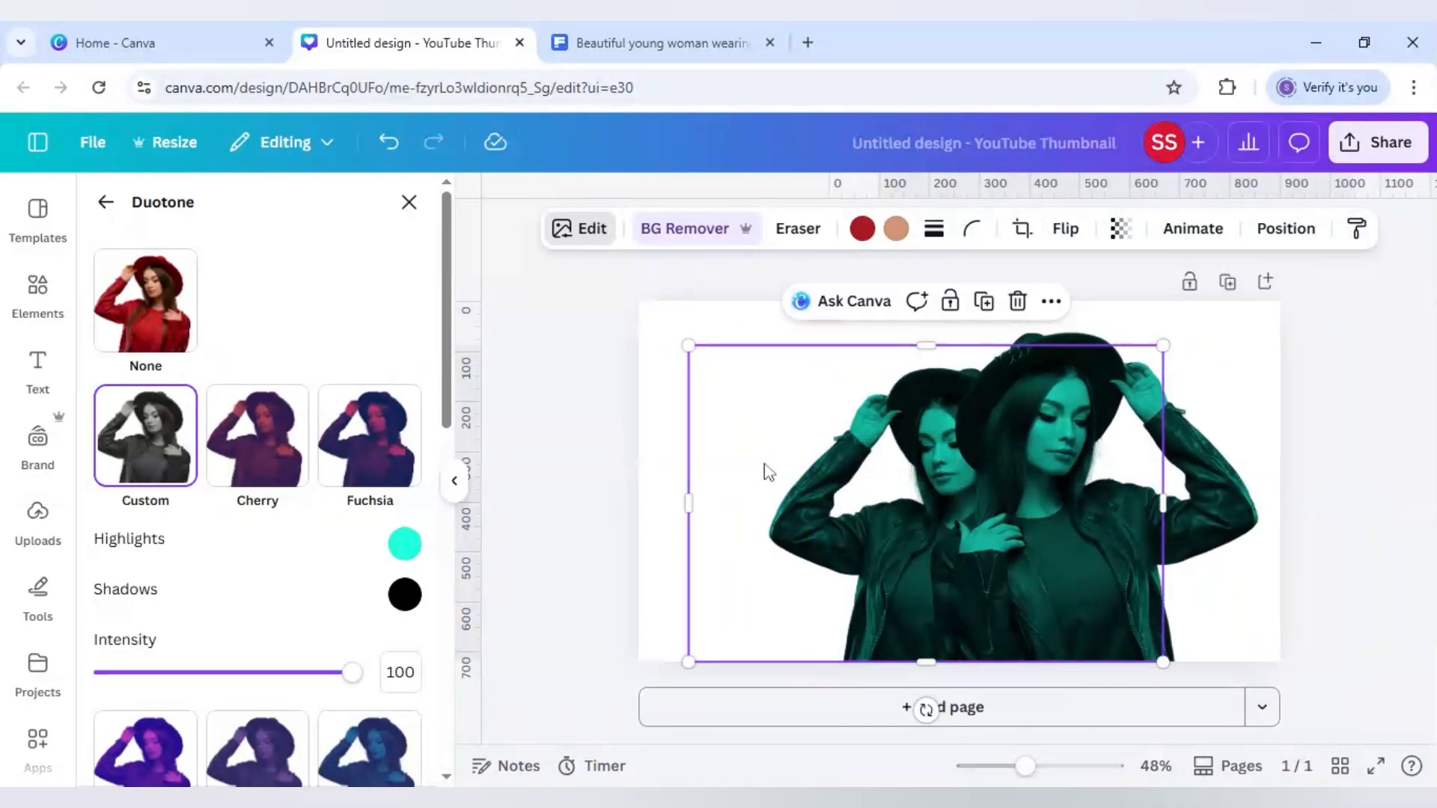
{"action": "key", "text": "Escape"}
{"action": "left_click", "coordinate": [740, 499]}
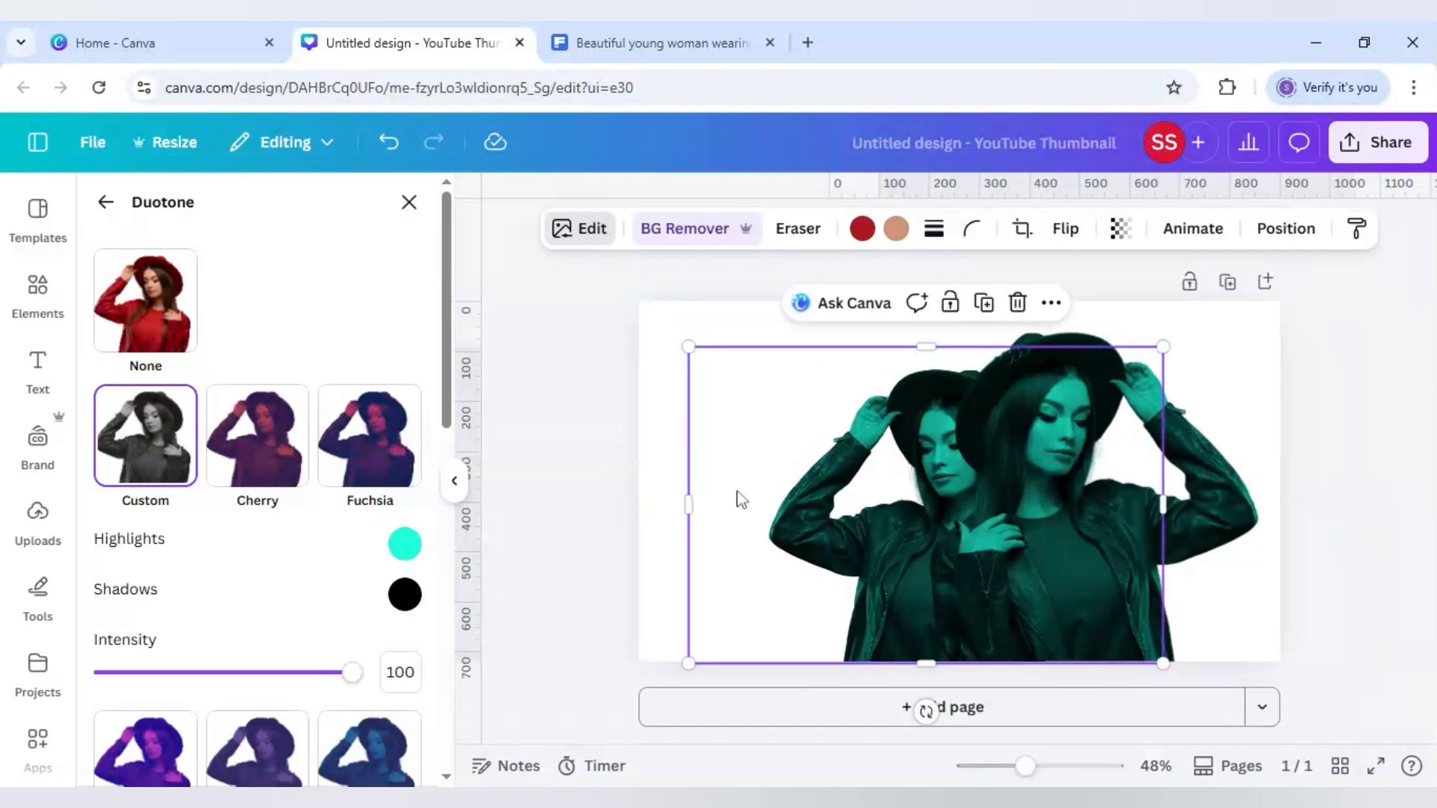
{"action": "key", "text": "Escape"}
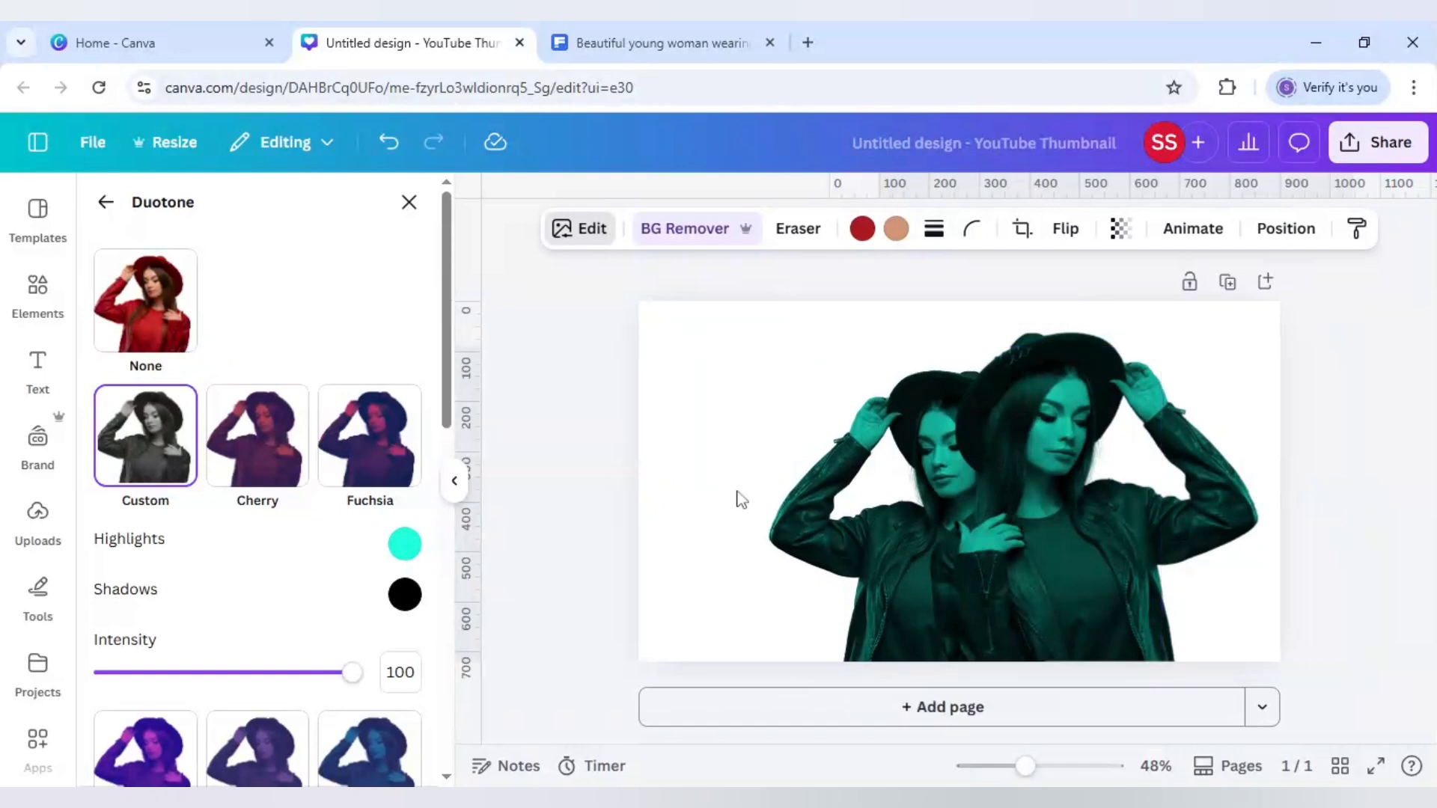
Fine-tune the copy's size and position near the canvas's right edge
{"action": "left_click", "coordinate": [1130, 515]}
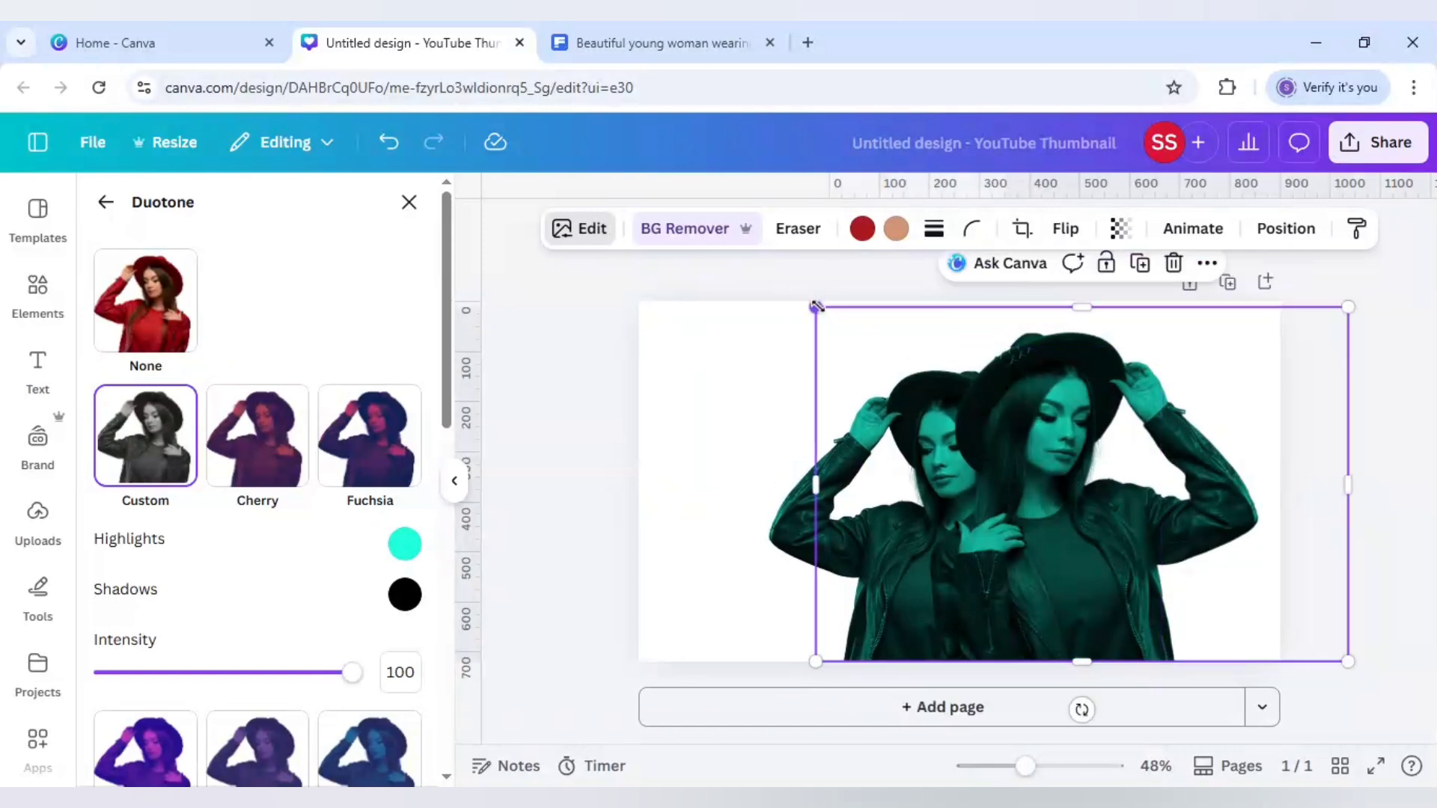
{"action": "left_click_drag", "start_coordinate": [815, 307], "coordinate": [808, 302]}
{"action": "left_click_drag", "start_coordinate": [849, 351], "coordinate": [849, 352]}
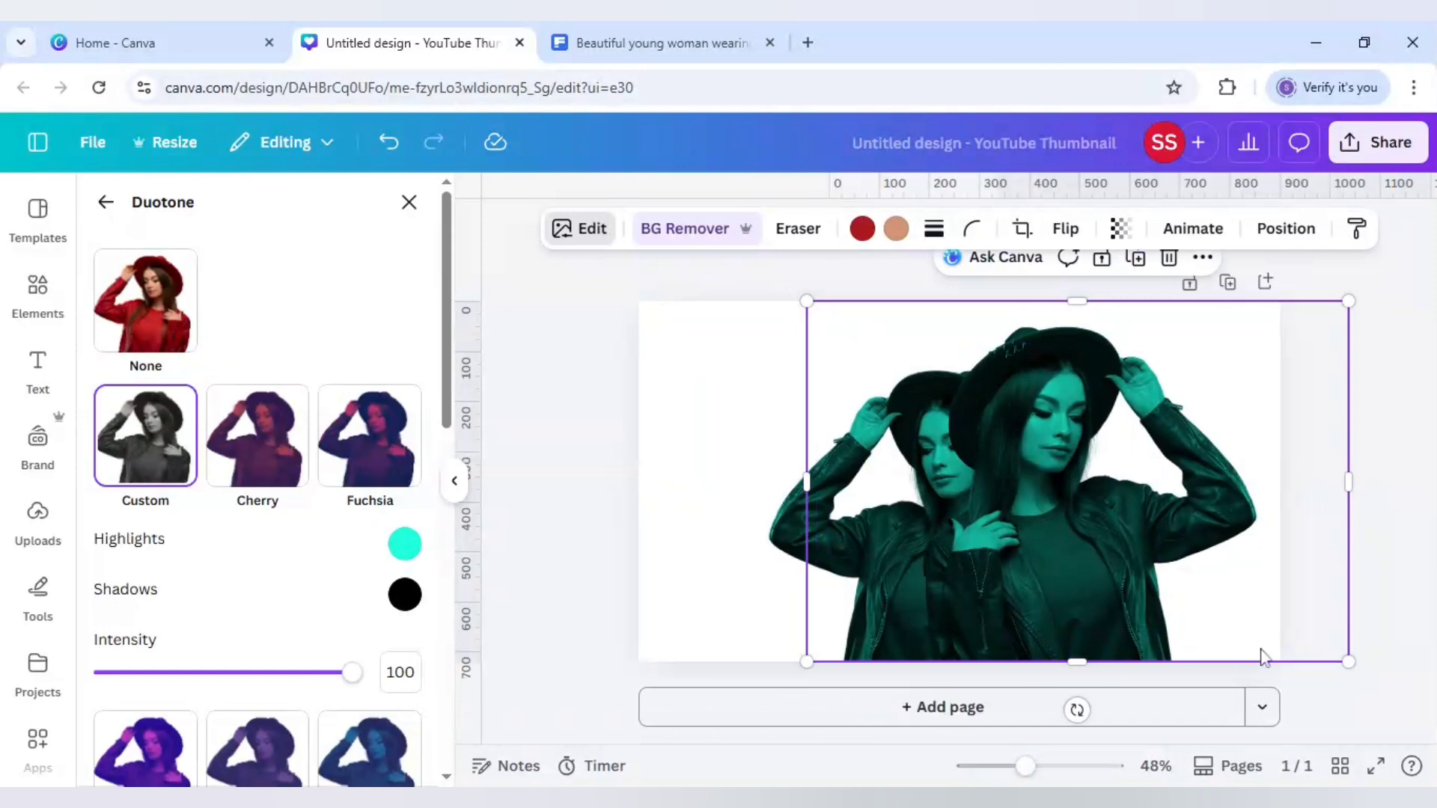
{"action": "left_click_drag", "start_coordinate": [1361, 663], "coordinate": [1364, 665]}
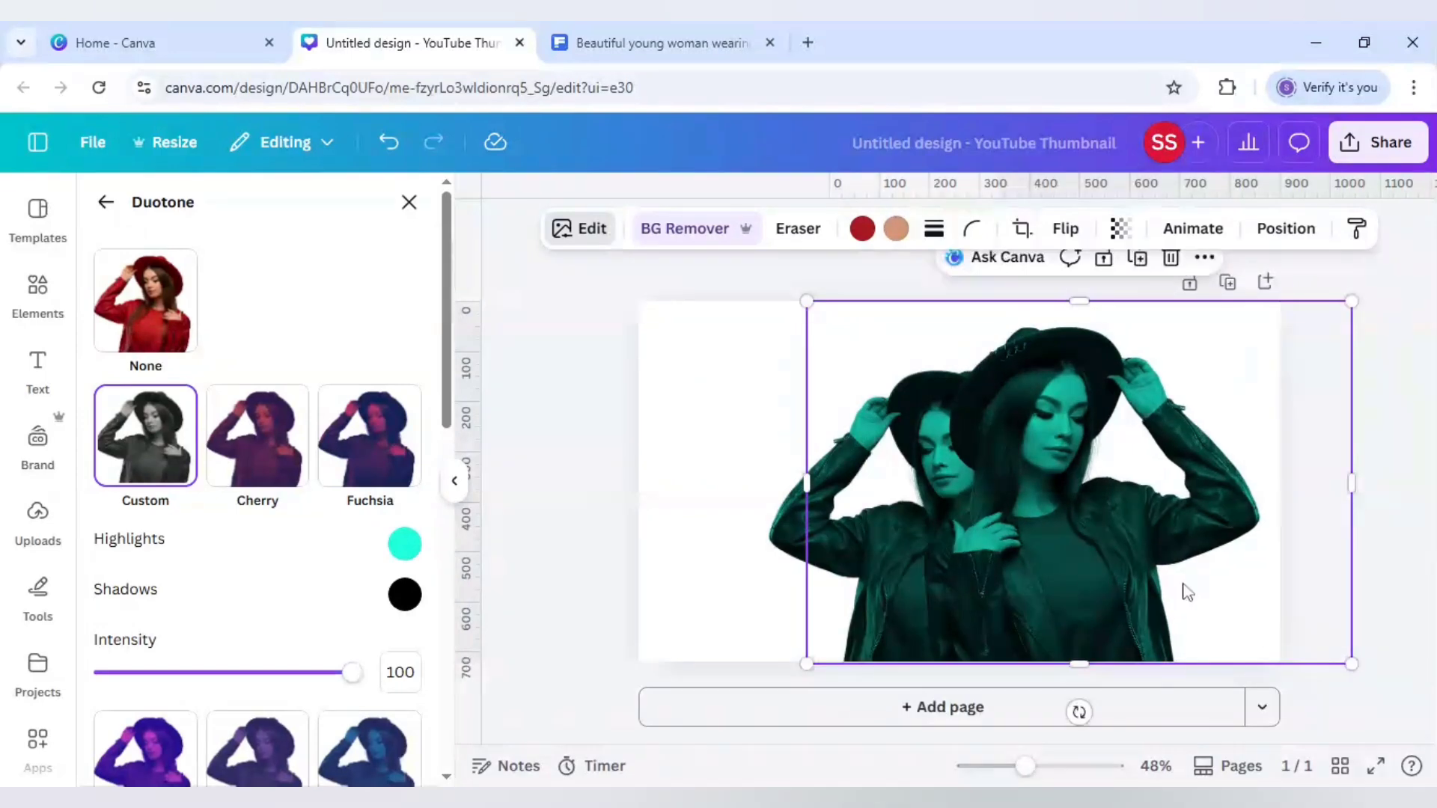
{"action": "left_click_drag", "start_coordinate": [1183, 582], "coordinate": [1181, 578]}
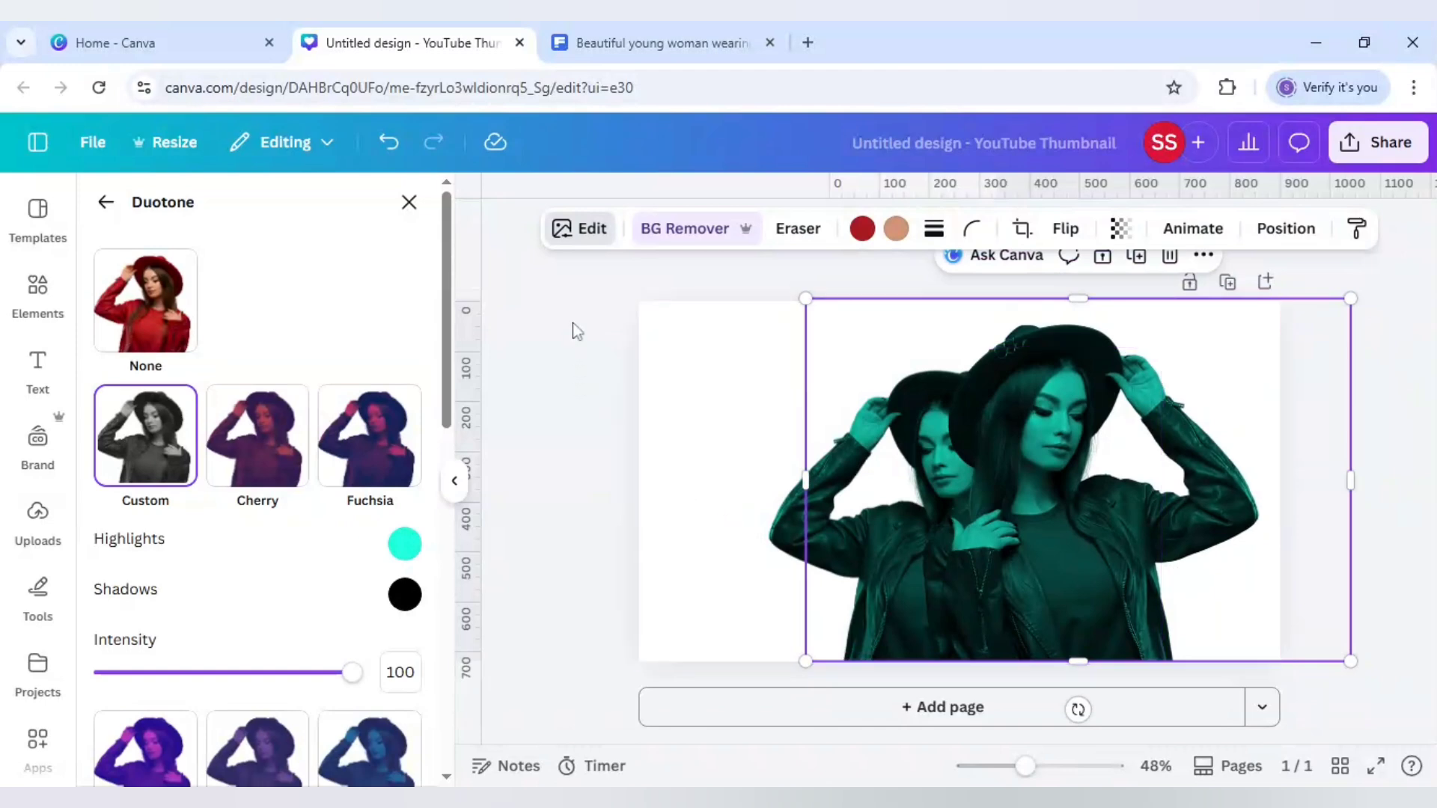
Change the copy's duotone highlights colour to red, #FF0101
{"action": "left_click", "coordinate": [405, 544]}
{"action": "left_click_drag", "start_coordinate": [557, 449], "coordinate": [705, 443]}
{"action": "left_click_drag", "start_coordinate": [676, 322], "coordinate": [711, 306]}
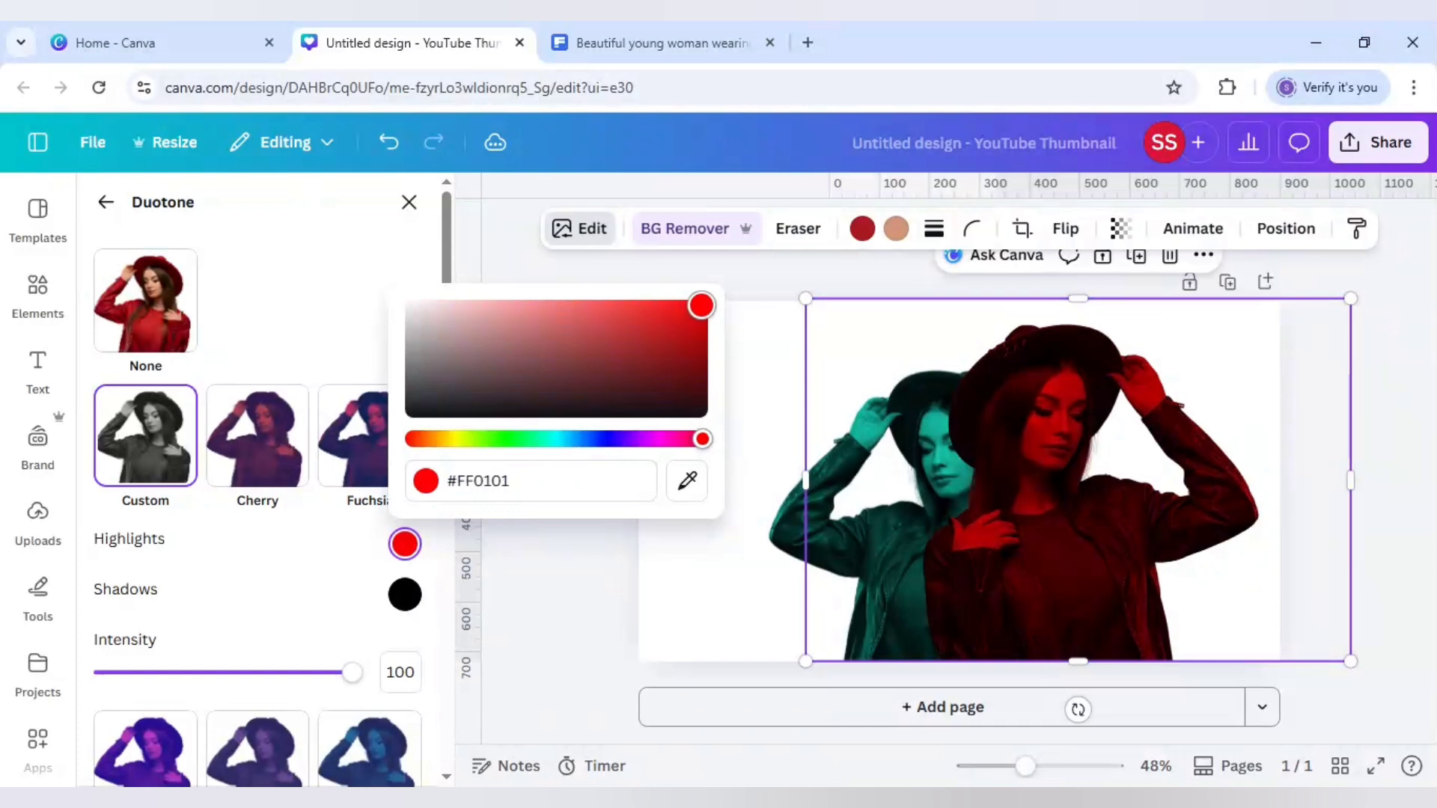
{"action": "left_click", "coordinate": [605, 268]}
{"action": "left_click", "coordinate": [583, 346]}
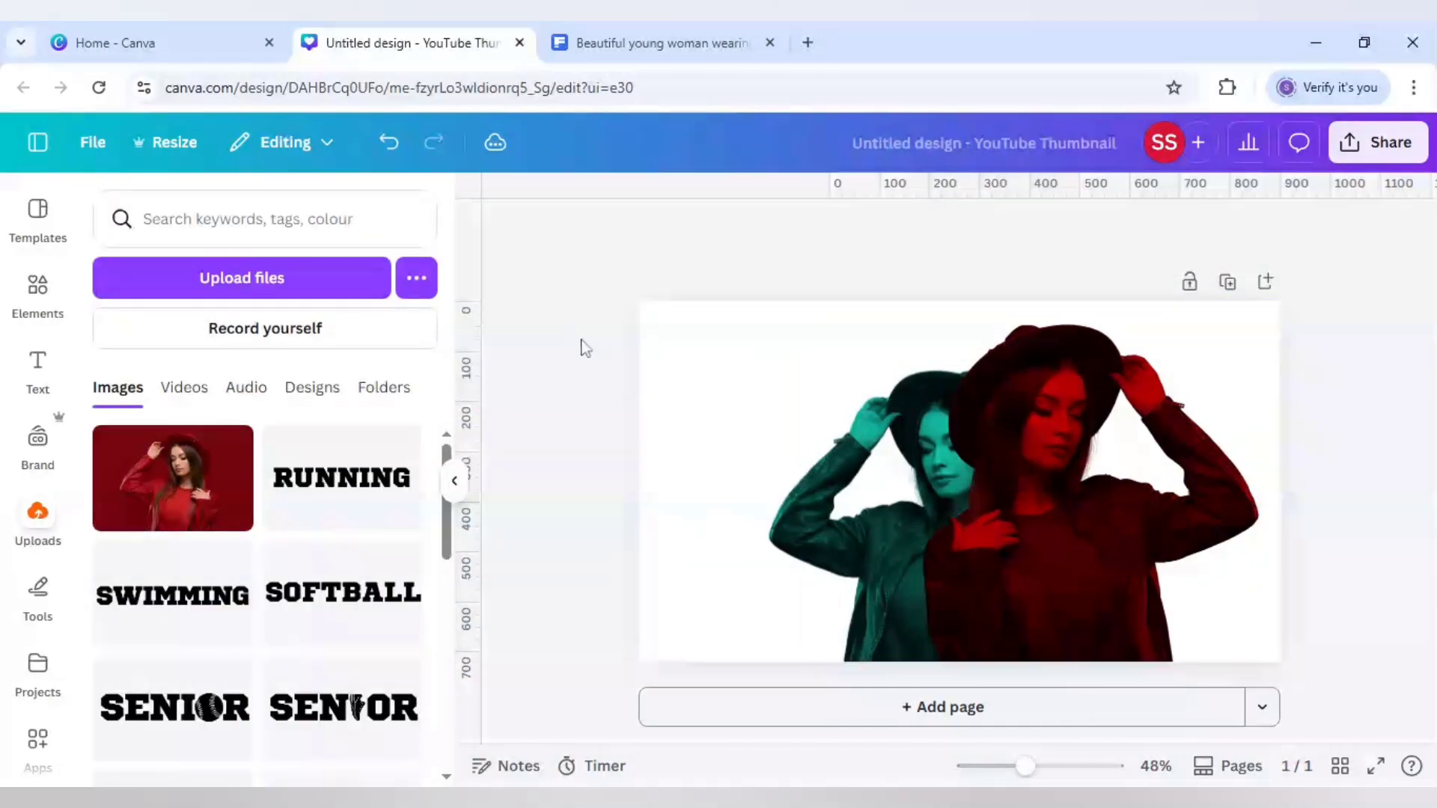
Set the red copy's transparency to 95
{"action": "left_click", "coordinate": [1073, 397]}
{"action": "left_click", "coordinate": [1120, 228]}
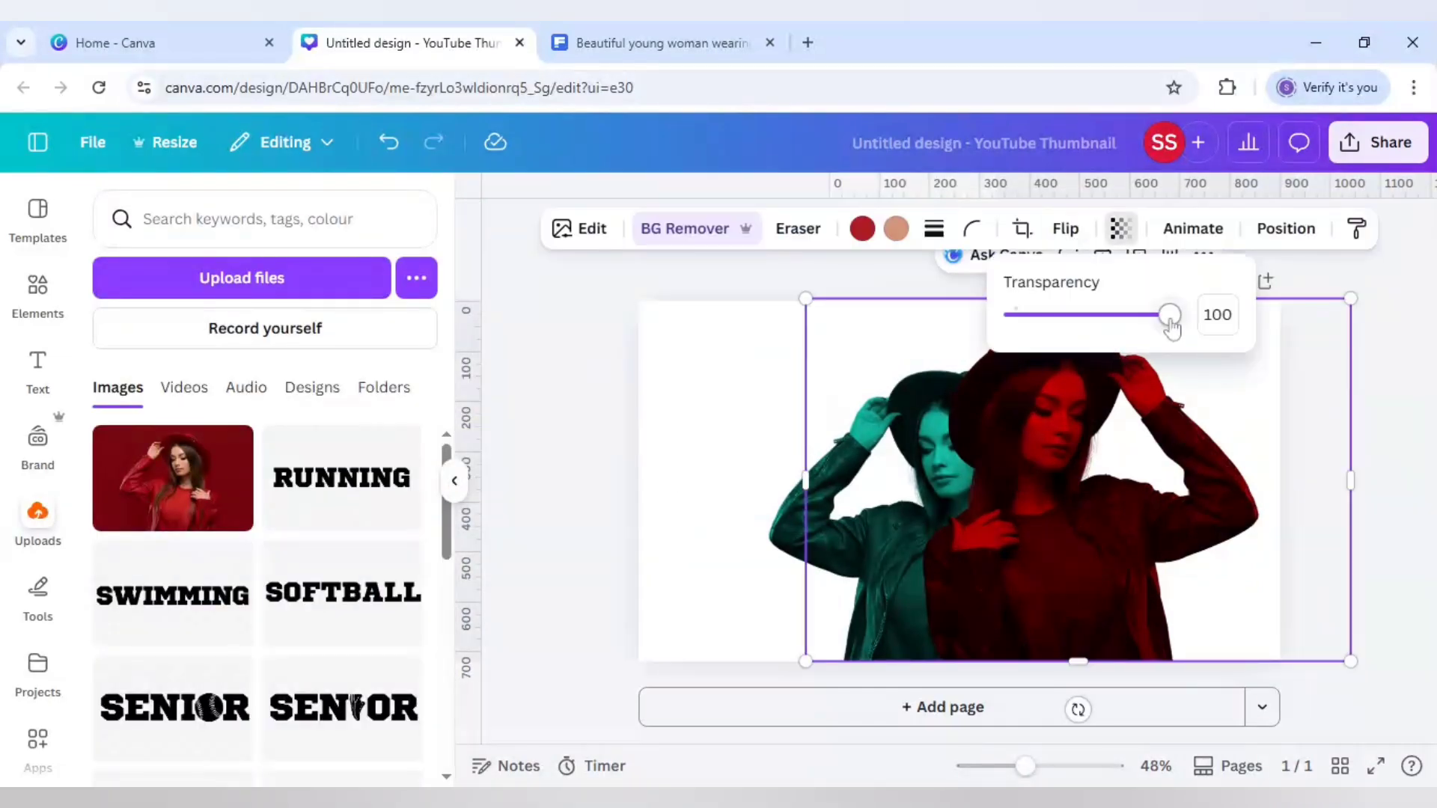
{"action": "left_click_drag", "start_coordinate": [1173, 314], "coordinate": [1160, 317]}
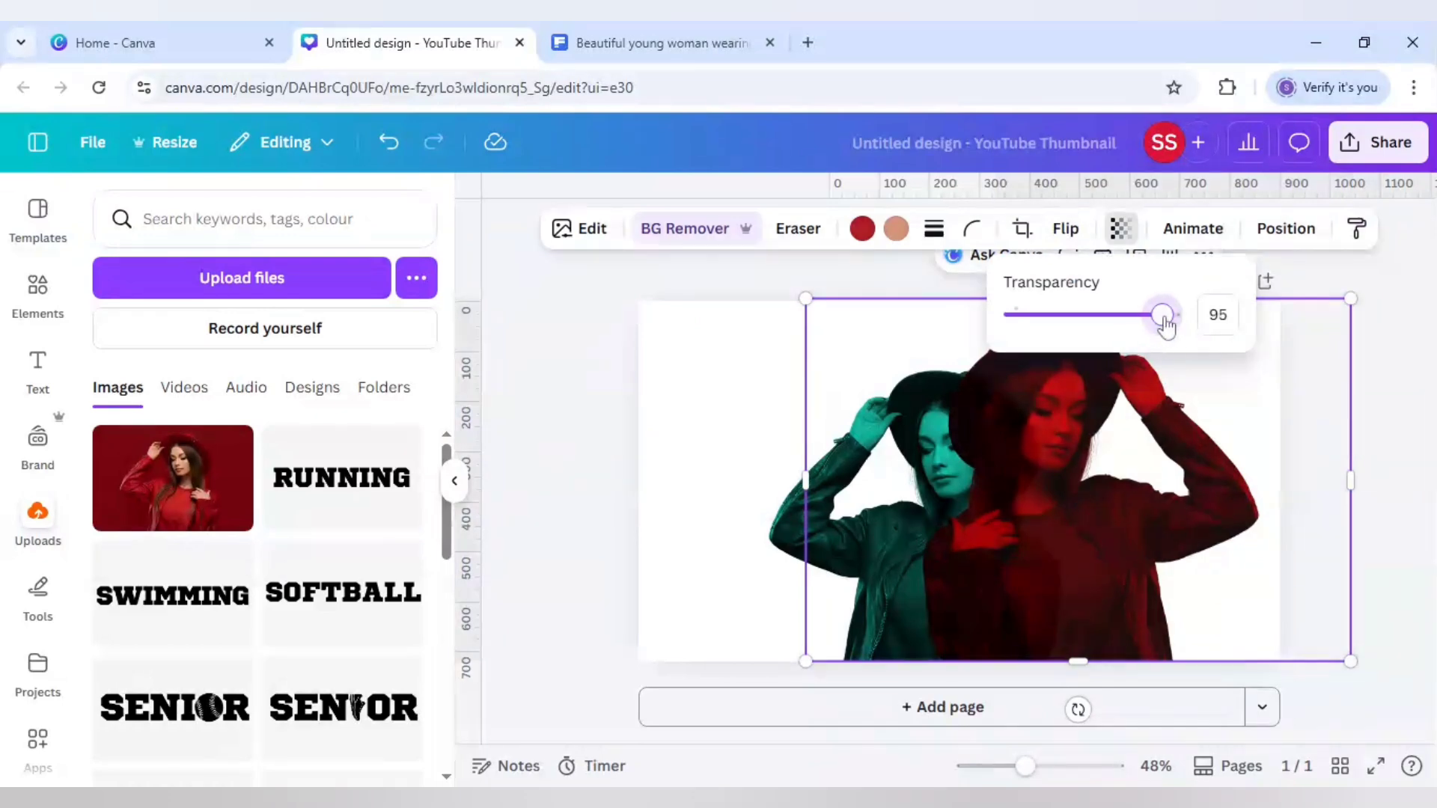
{"action": "left_click", "coordinate": [1393, 438]}
{"action": "left_click", "coordinate": [1390, 438]}
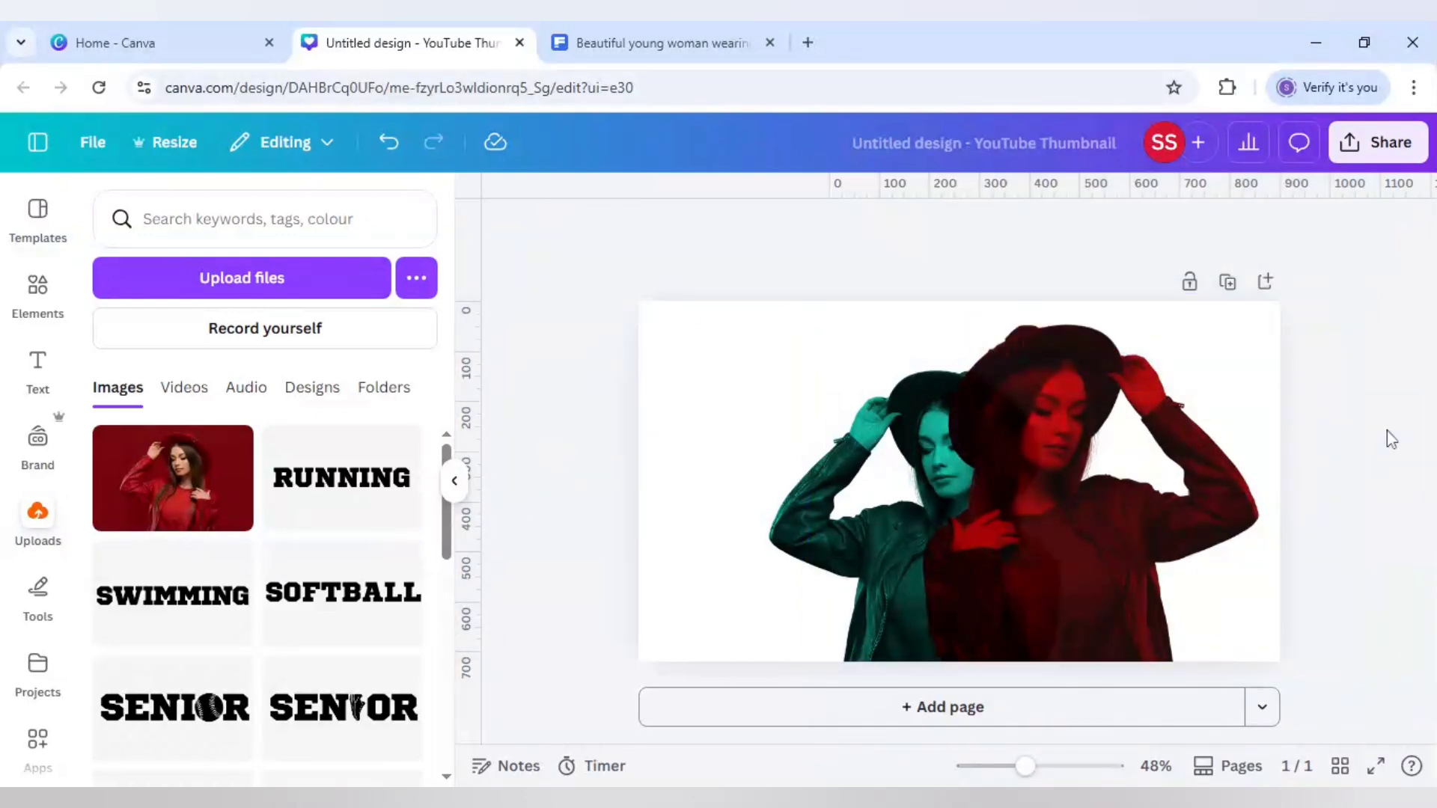
With the red copy selected, search the apps for "blend" and open Image Blender
{"action": "left_click", "coordinate": [1158, 481]}
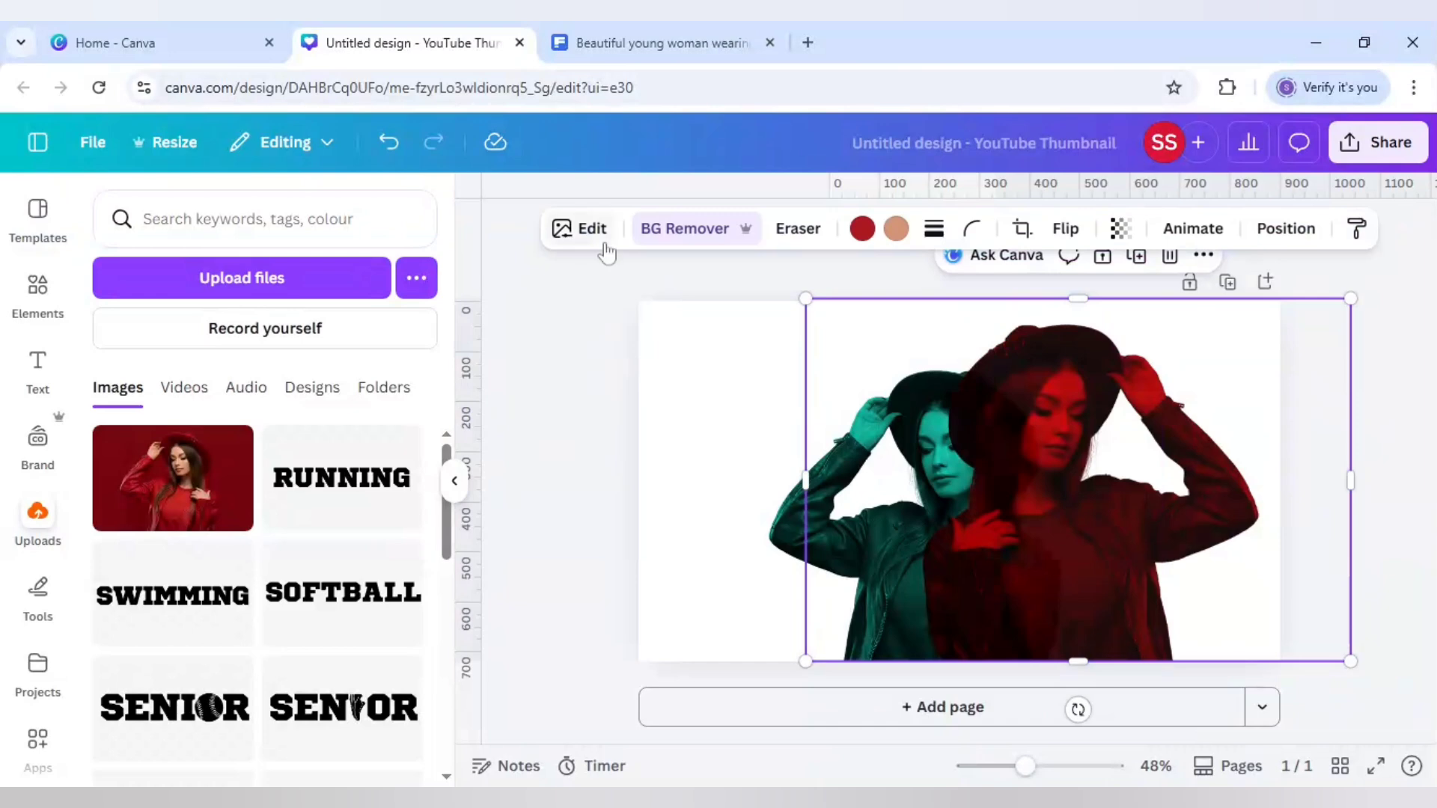
{"action": "left_click", "coordinate": [38, 740]}
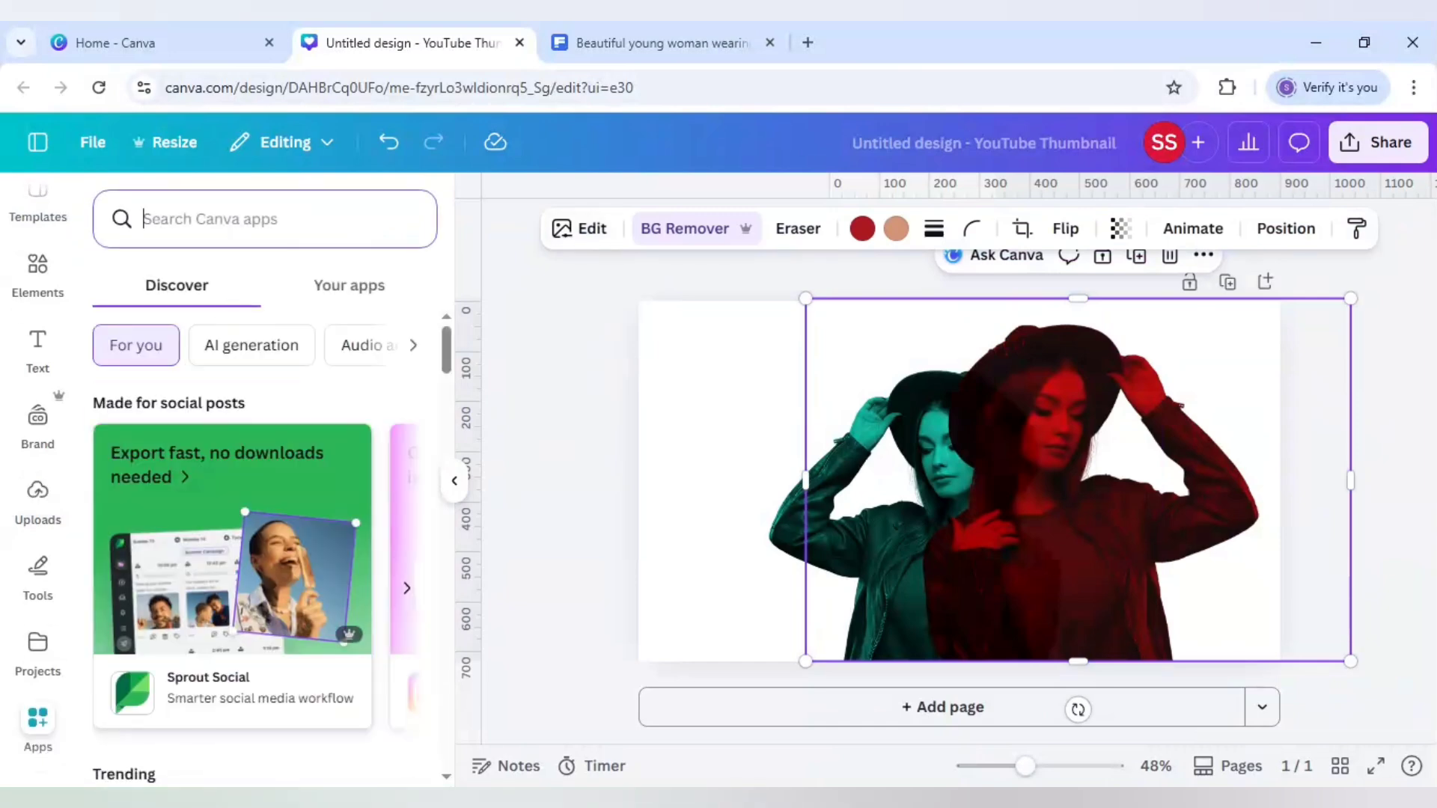
{"action": "type", "text": "blend"}
{"action": "key", "text": "Return"}
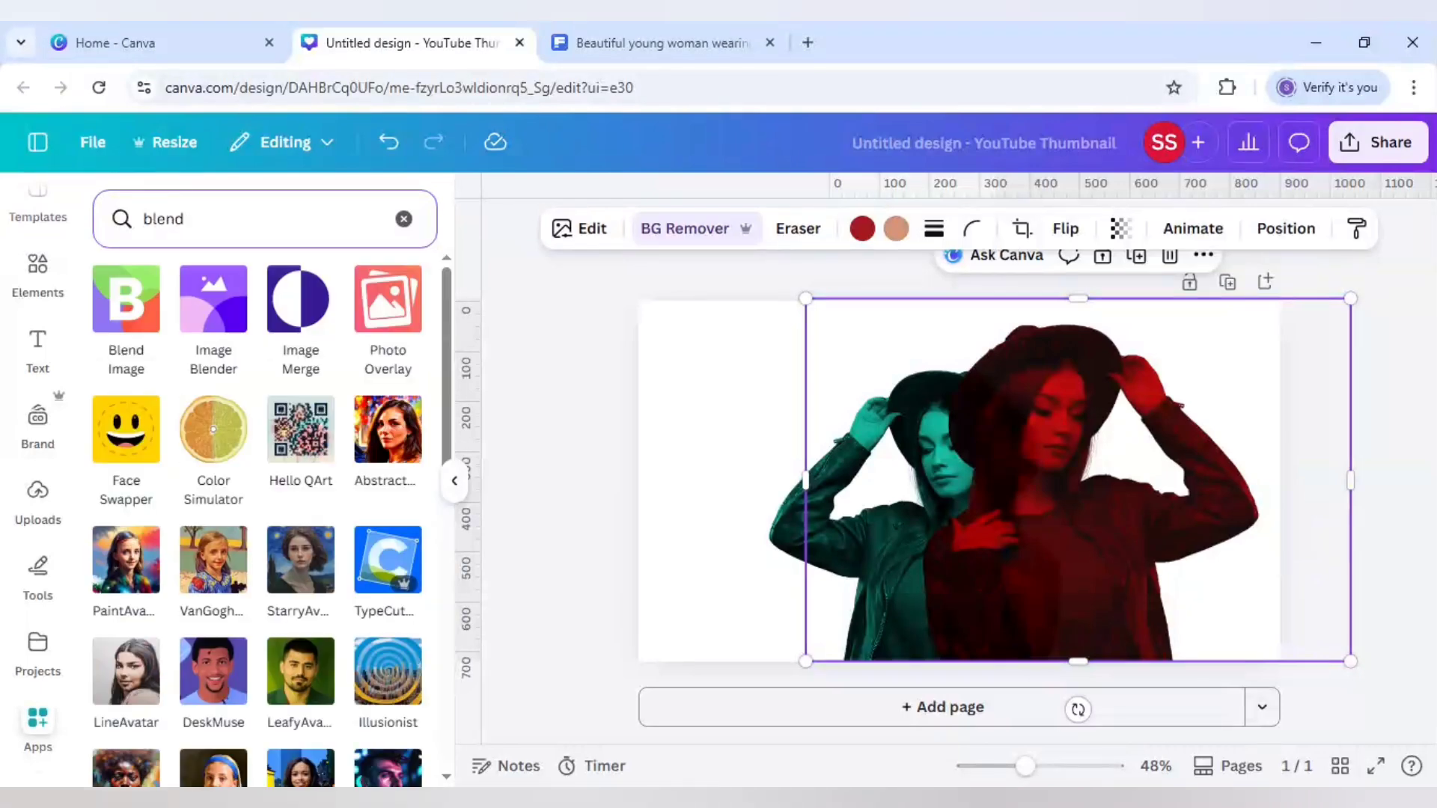
{"action": "left_click", "coordinate": [200, 310]}
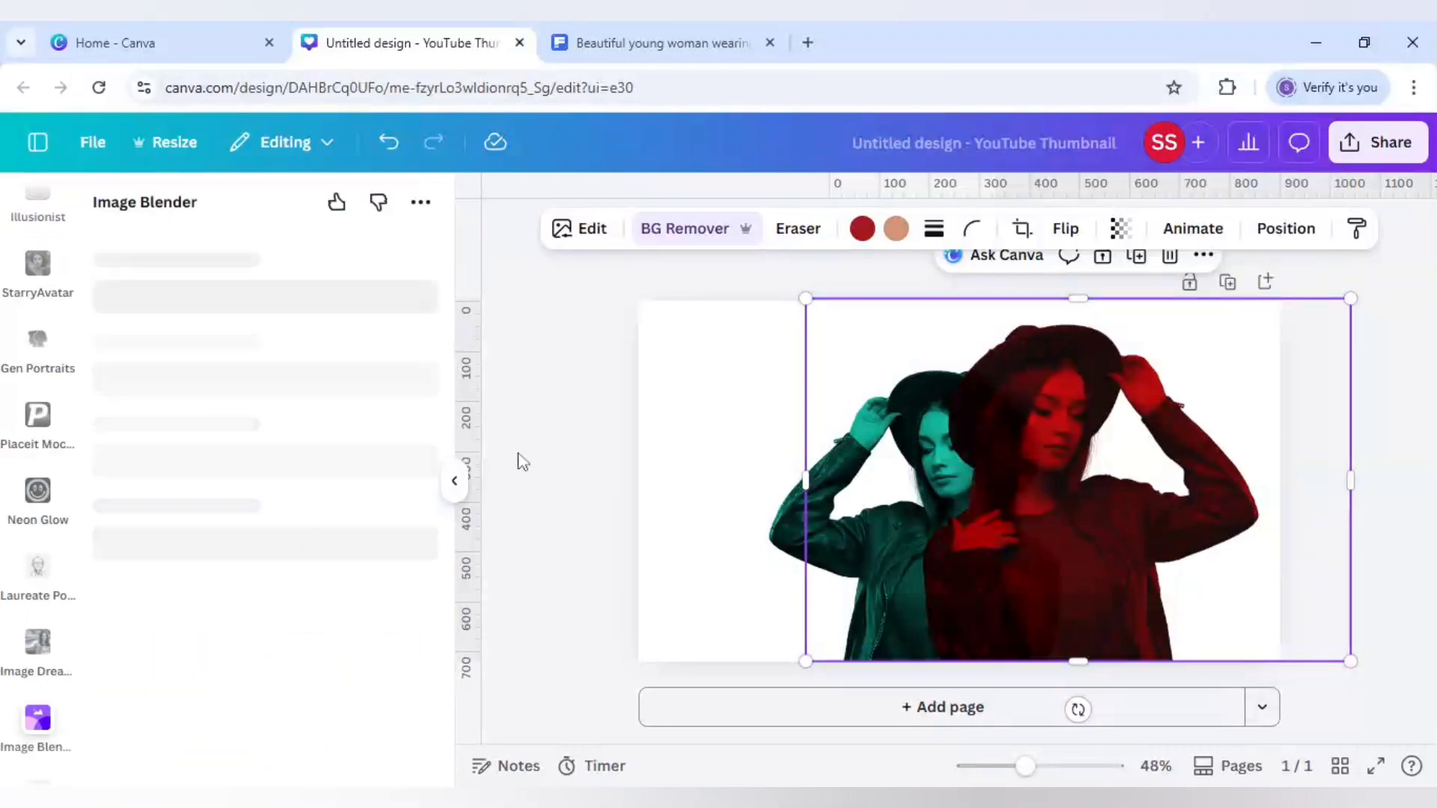
Apply a Linear blend to the red copy, angling the gradient line between the two faces
{"action": "left_click", "coordinate": [158, 406]}
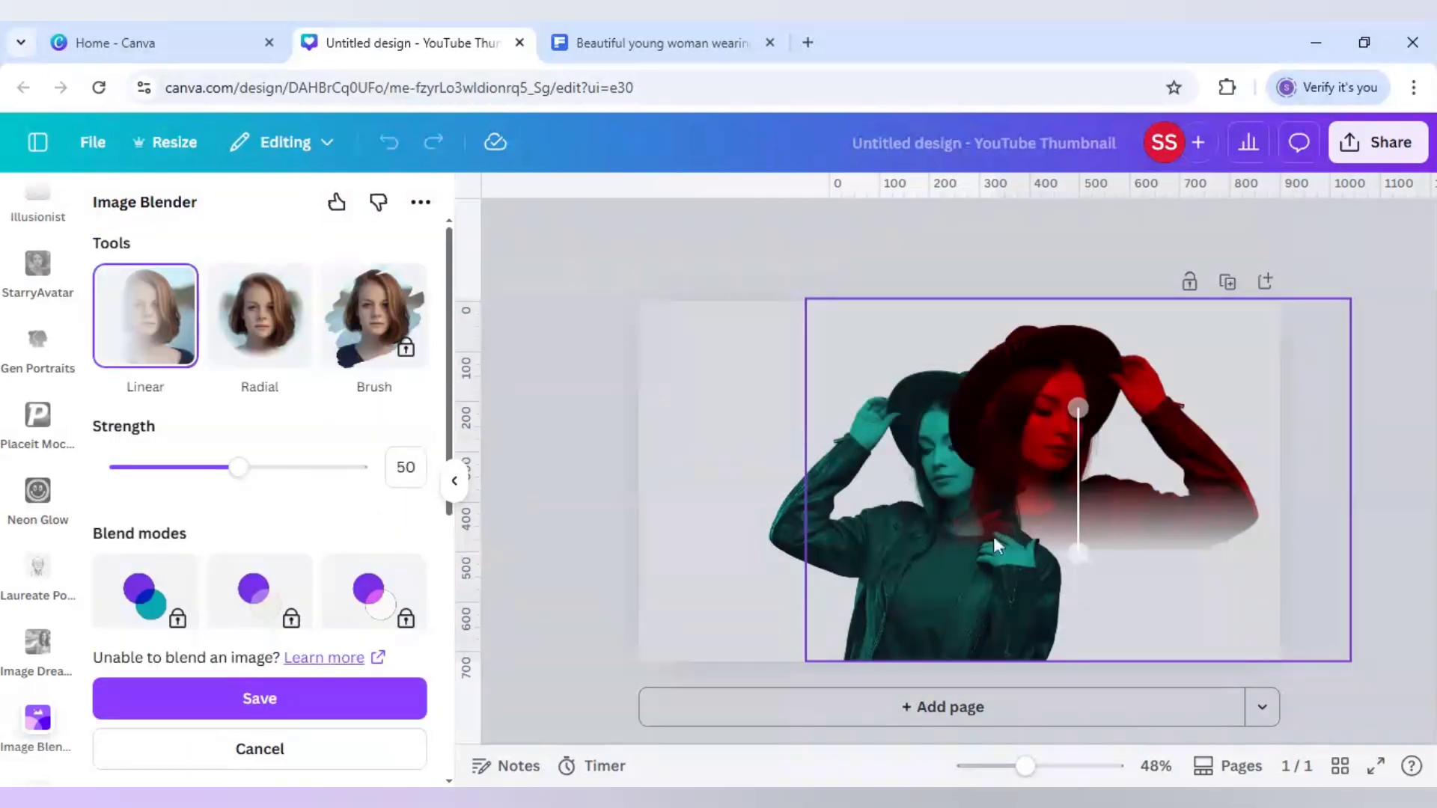
{"action": "mouse_move", "coordinate": [1082, 553]}
{"action": "left_mouse_down"}
{"action": "mouse_move", "coordinate": [968, 539]}
{"action": "mouse_move", "coordinate": [952, 475]}
{"action": "mouse_move", "coordinate": [969, 455]}
{"action": "mouse_move", "coordinate": [945, 436]}
{"action": "mouse_move", "coordinate": [962, 425]}
{"action": "mouse_move", "coordinate": [927, 434]}
{"action": "left_mouse_up"}
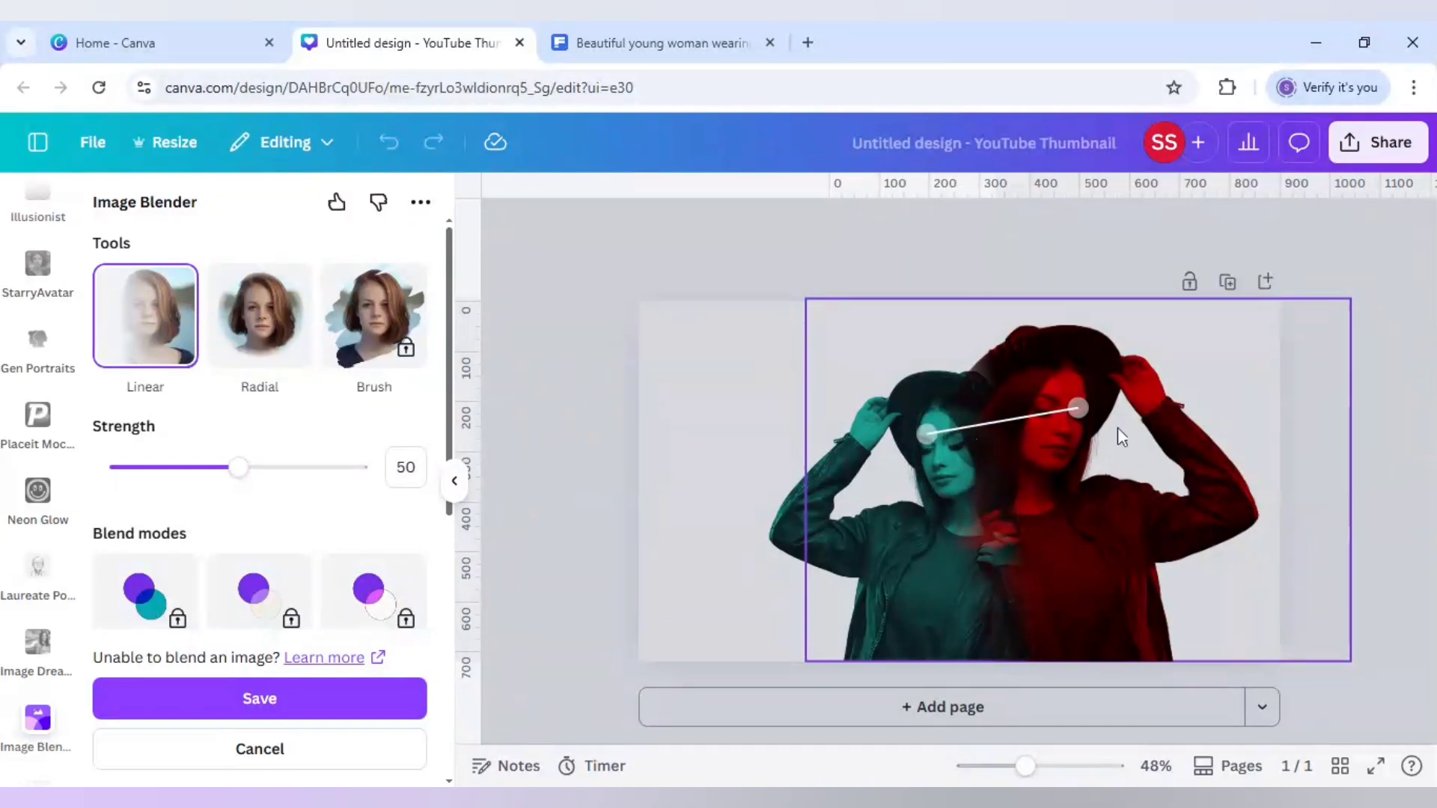
{"action": "left_click_drag", "start_coordinate": [1082, 414], "coordinate": [1064, 411]}
{"action": "left_click_drag", "start_coordinate": [924, 440], "coordinate": [965, 439]}
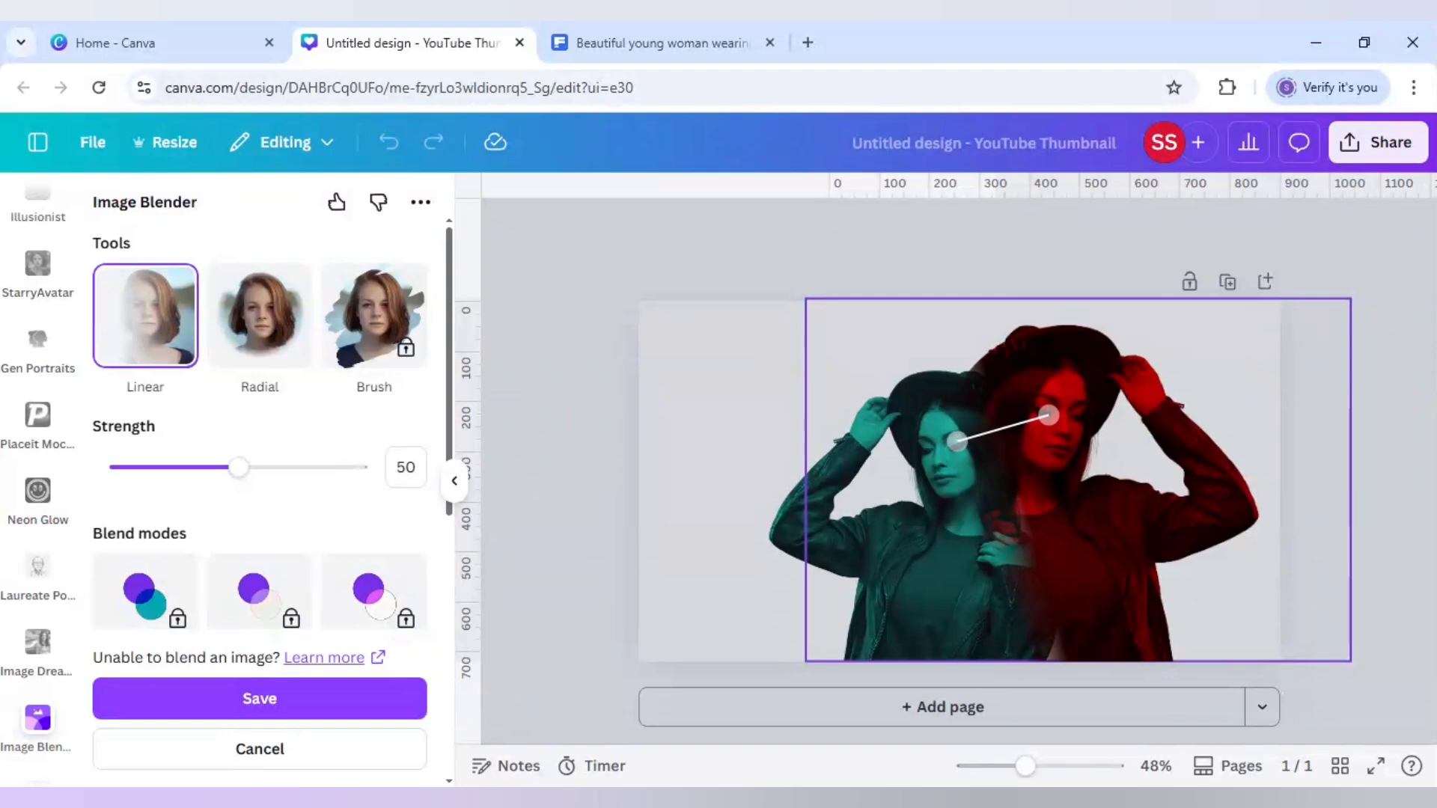
{"action": "left_click_drag", "start_coordinate": [957, 441], "coordinate": [954, 442]}
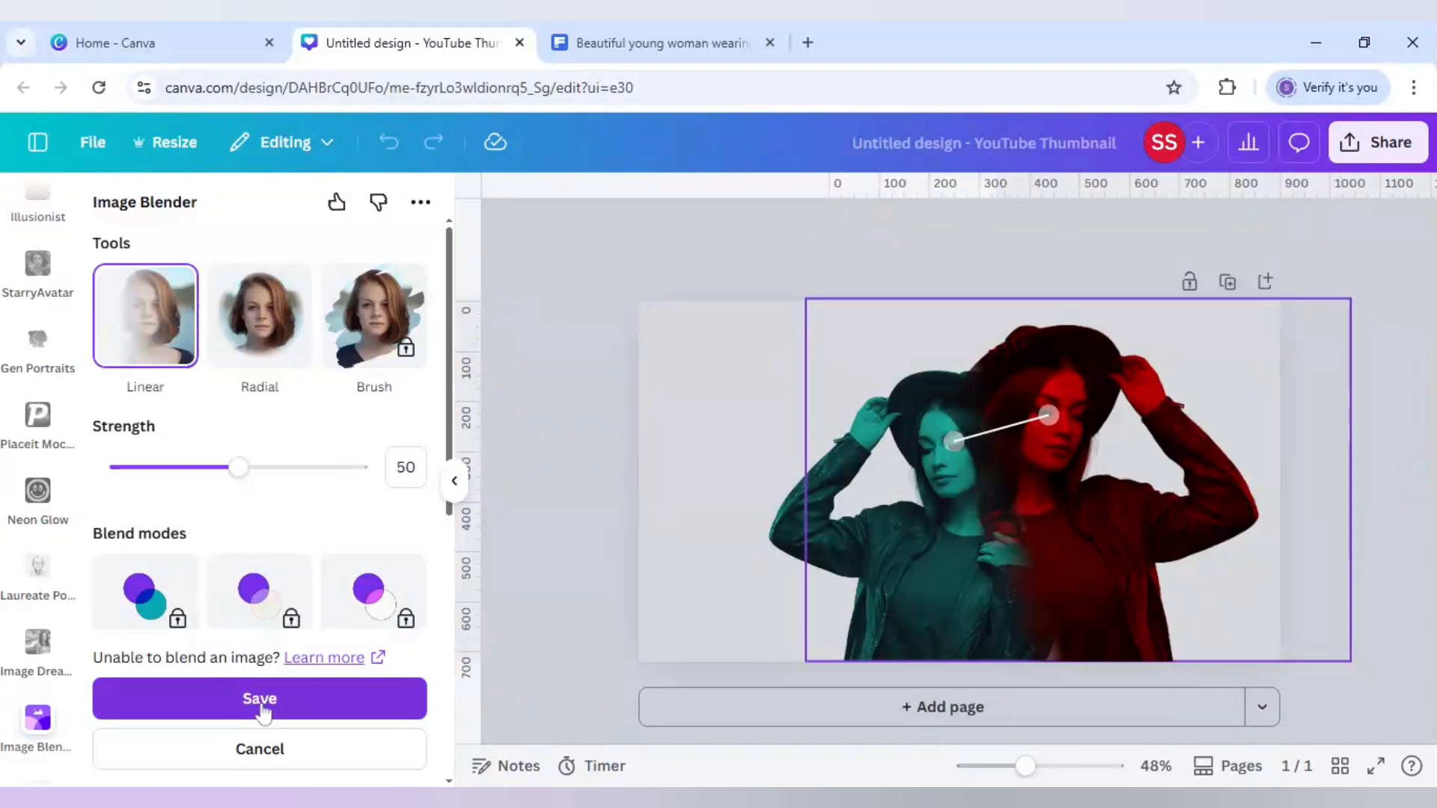
Set the blend strength to 63 and save the blended image
{"action": "left_click_drag", "start_coordinate": [244, 472], "coordinate": [271, 471]}
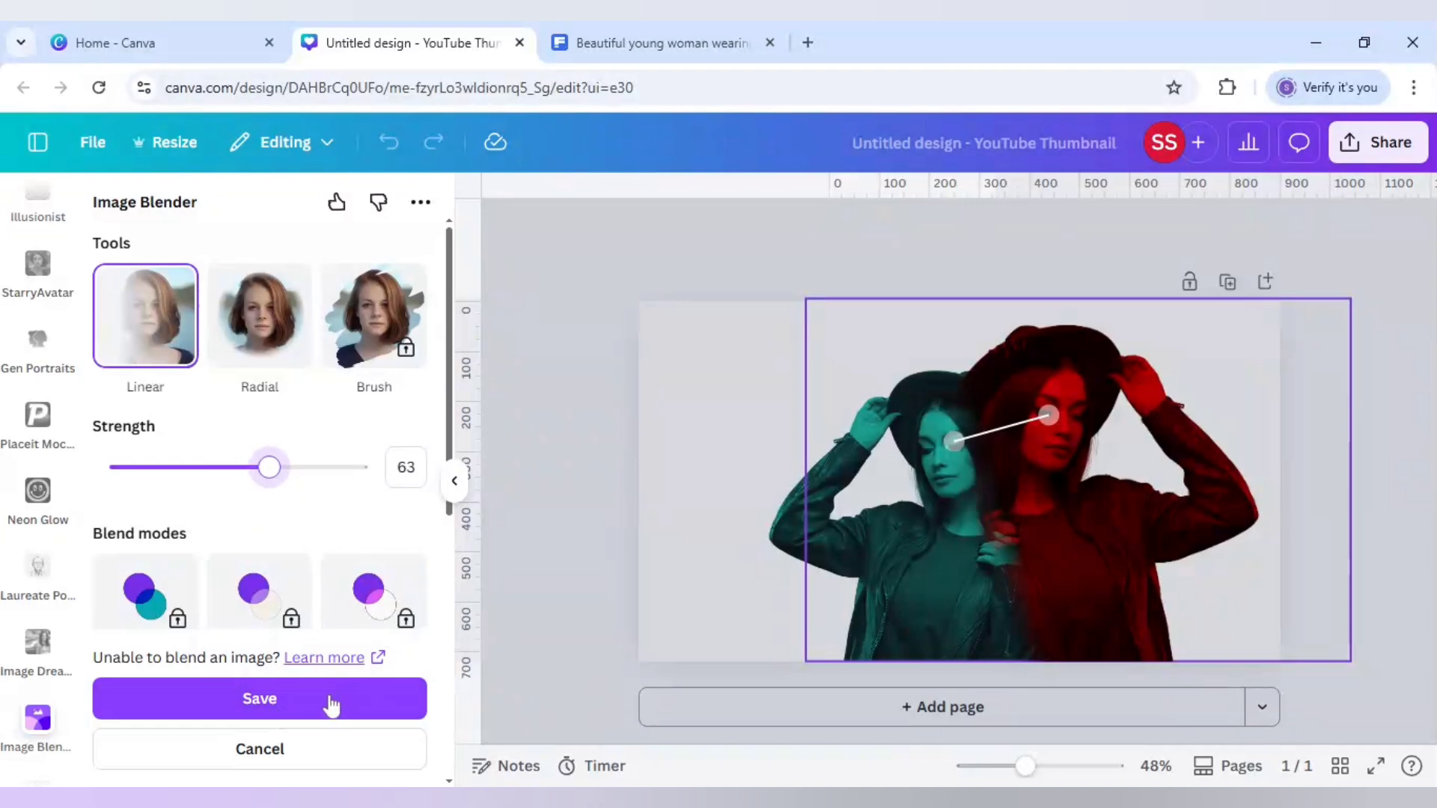
{"action": "left_click", "coordinate": [298, 703]}
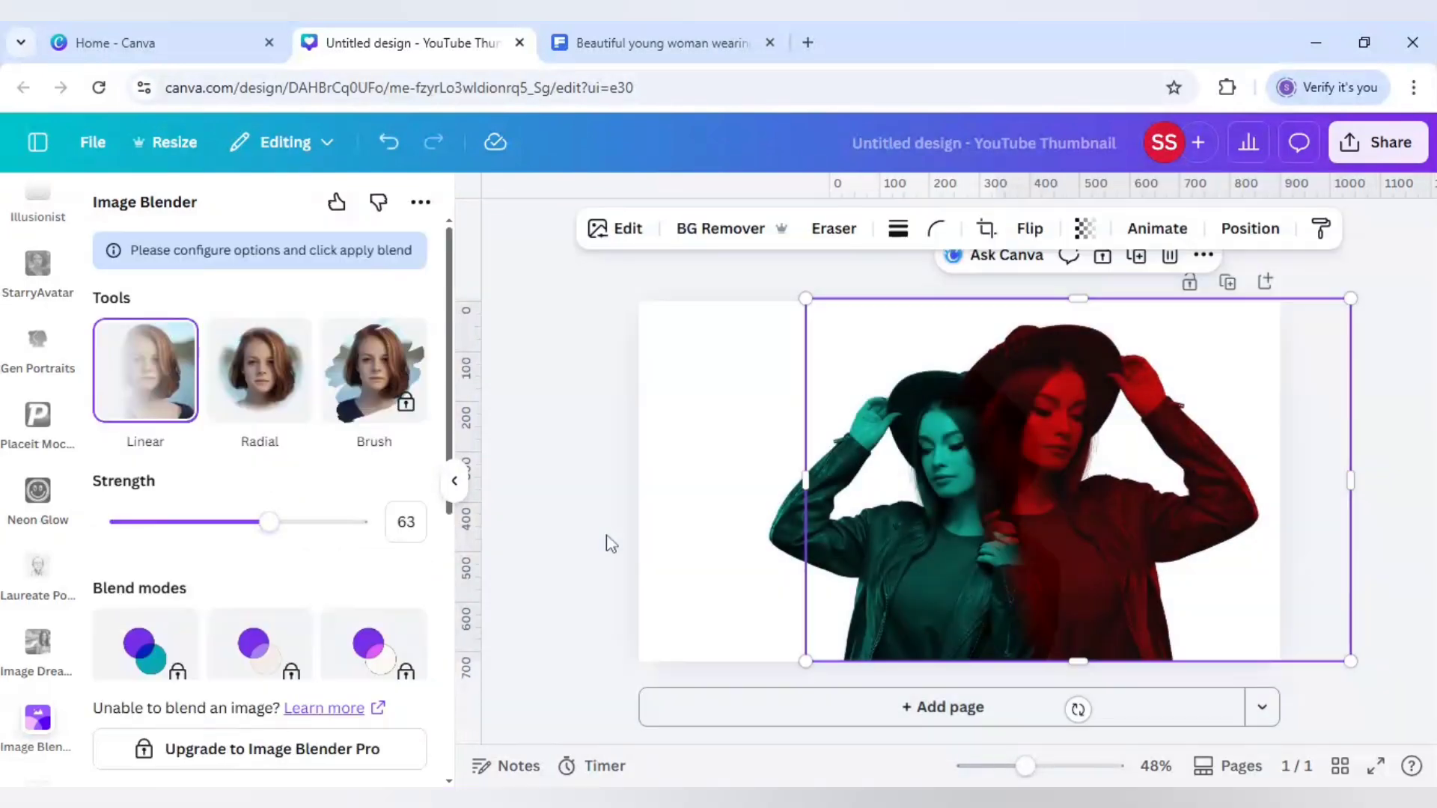
{"action": "left_click", "coordinate": [576, 531]}
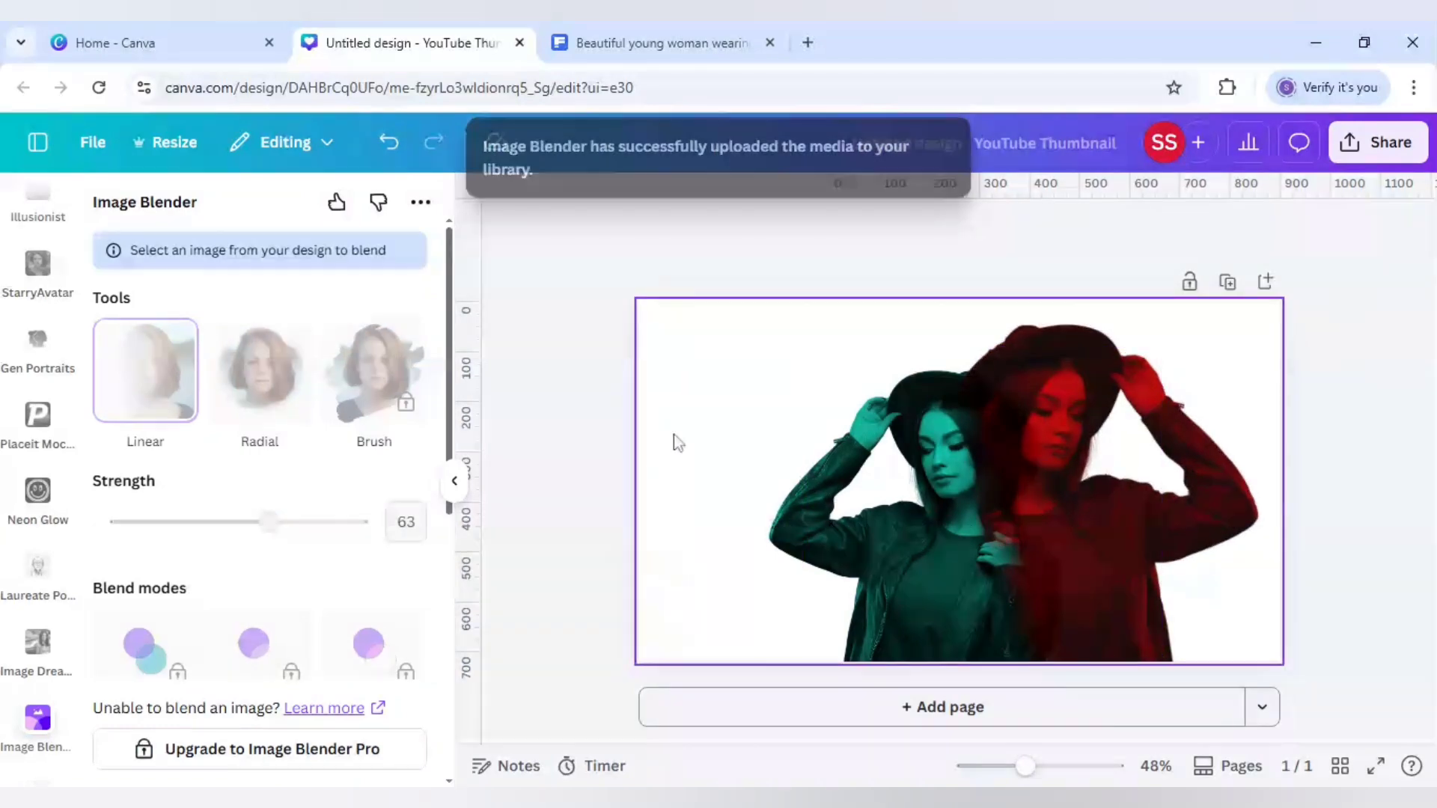
Search the elements library for "dark grey background"
{"action": "scroll", "coordinate": [66, 587], "scroll_direction": "down", "scroll_amount": 5}
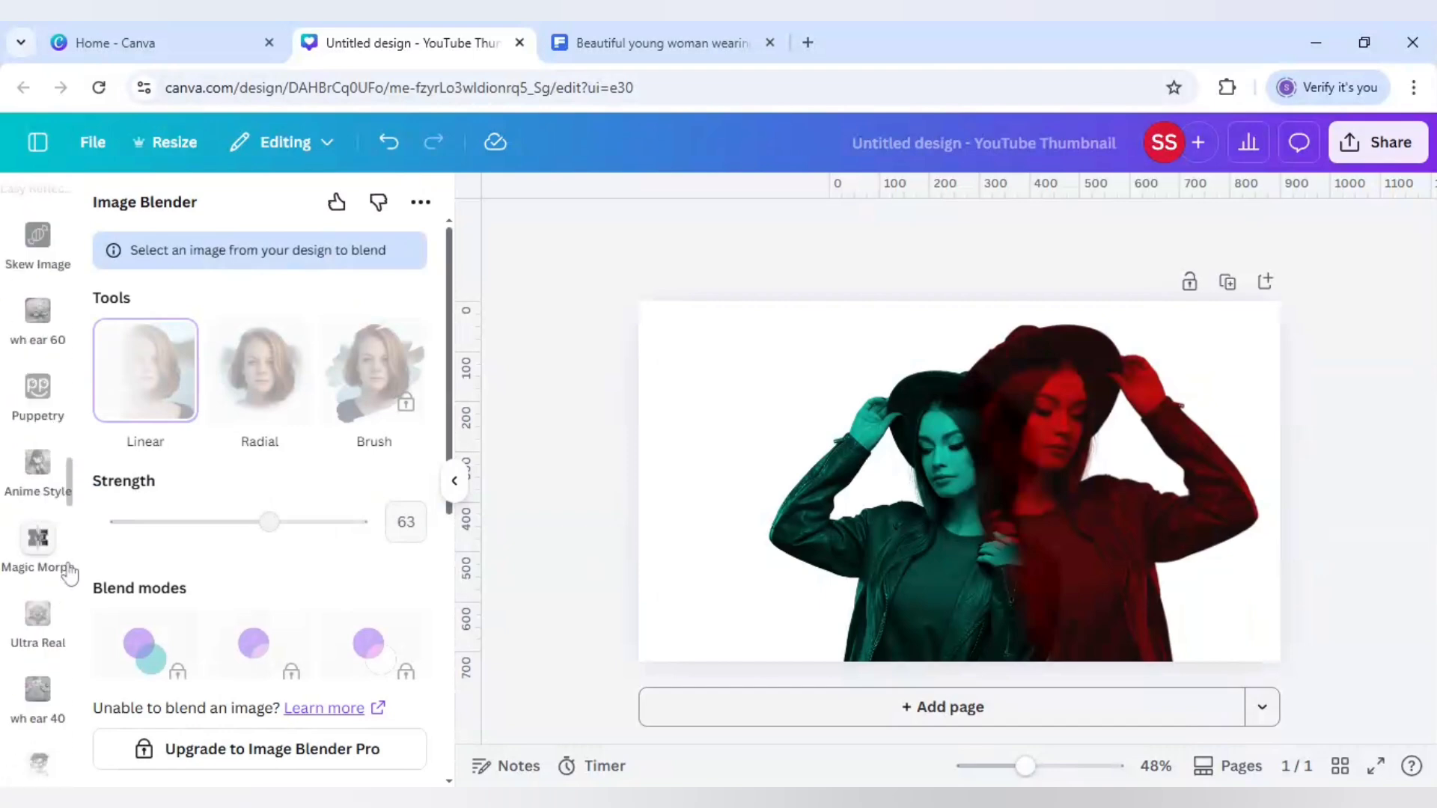
{"action": "scroll", "coordinate": [69, 574], "scroll_direction": "up", "scroll_amount": 10}
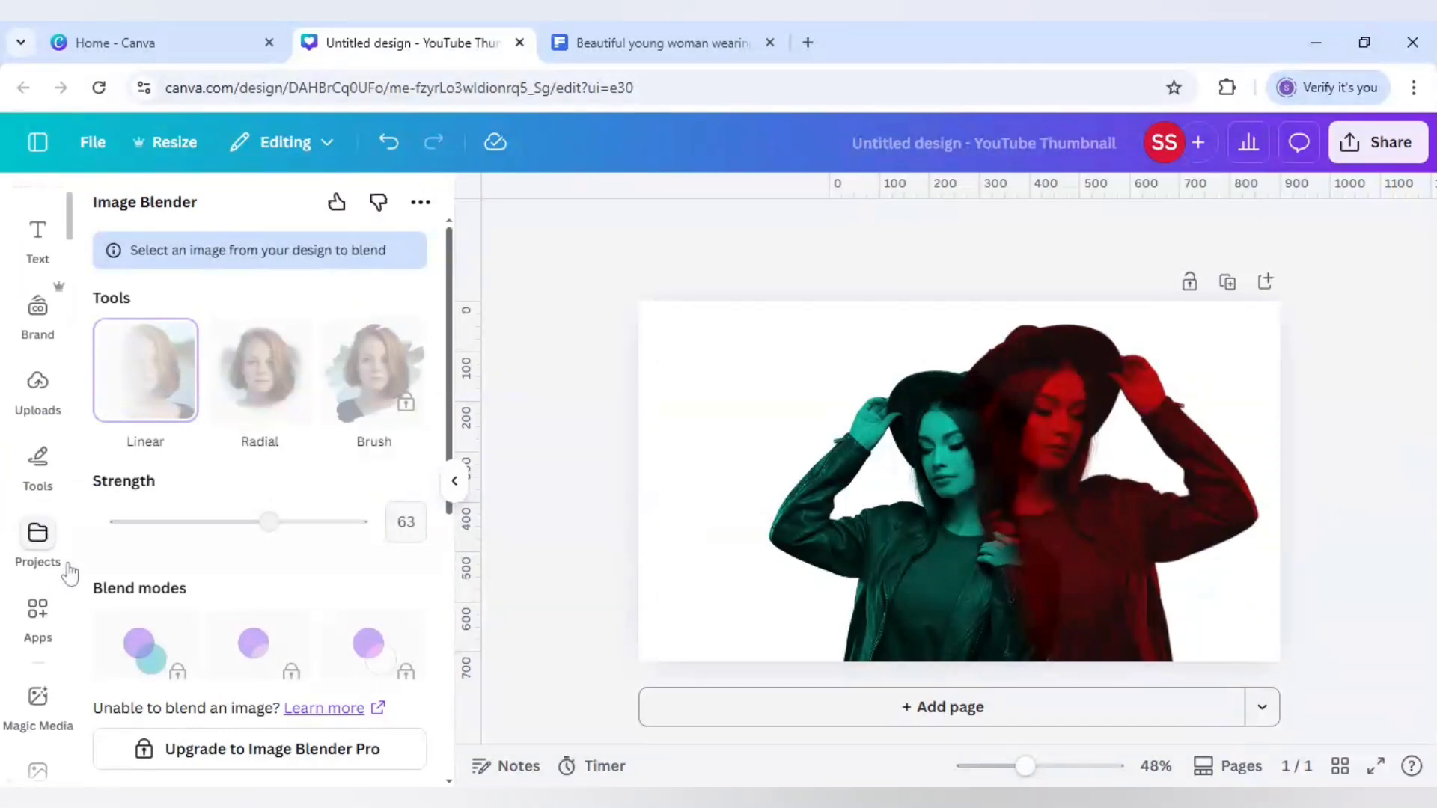
{"action": "scroll", "coordinate": [69, 572], "scroll_direction": "up", "scroll_amount": 3}
{"action": "left_click", "coordinate": [39, 258]}
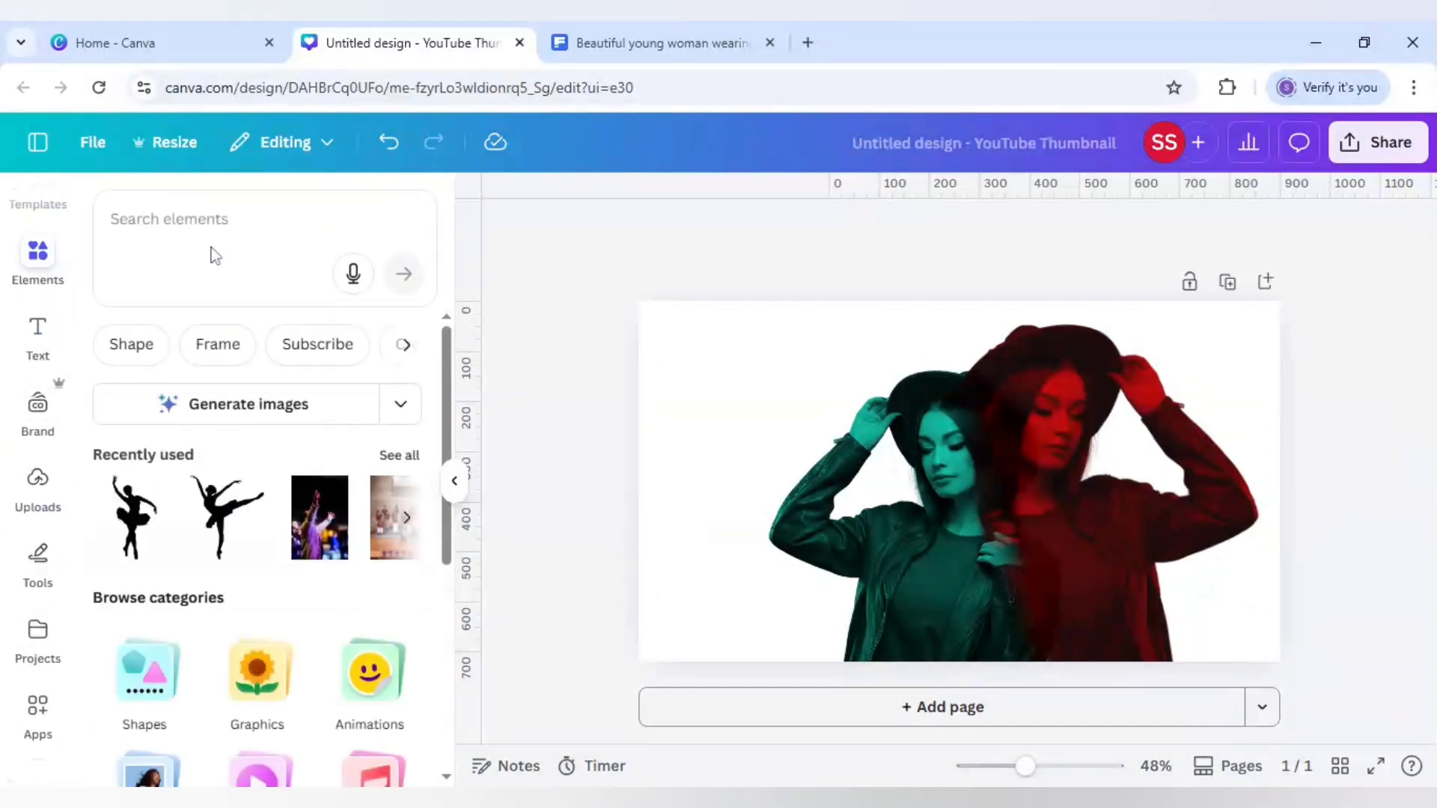
{"action": "left_click", "coordinate": [215, 255]}
{"action": "type", "text": "dar"}
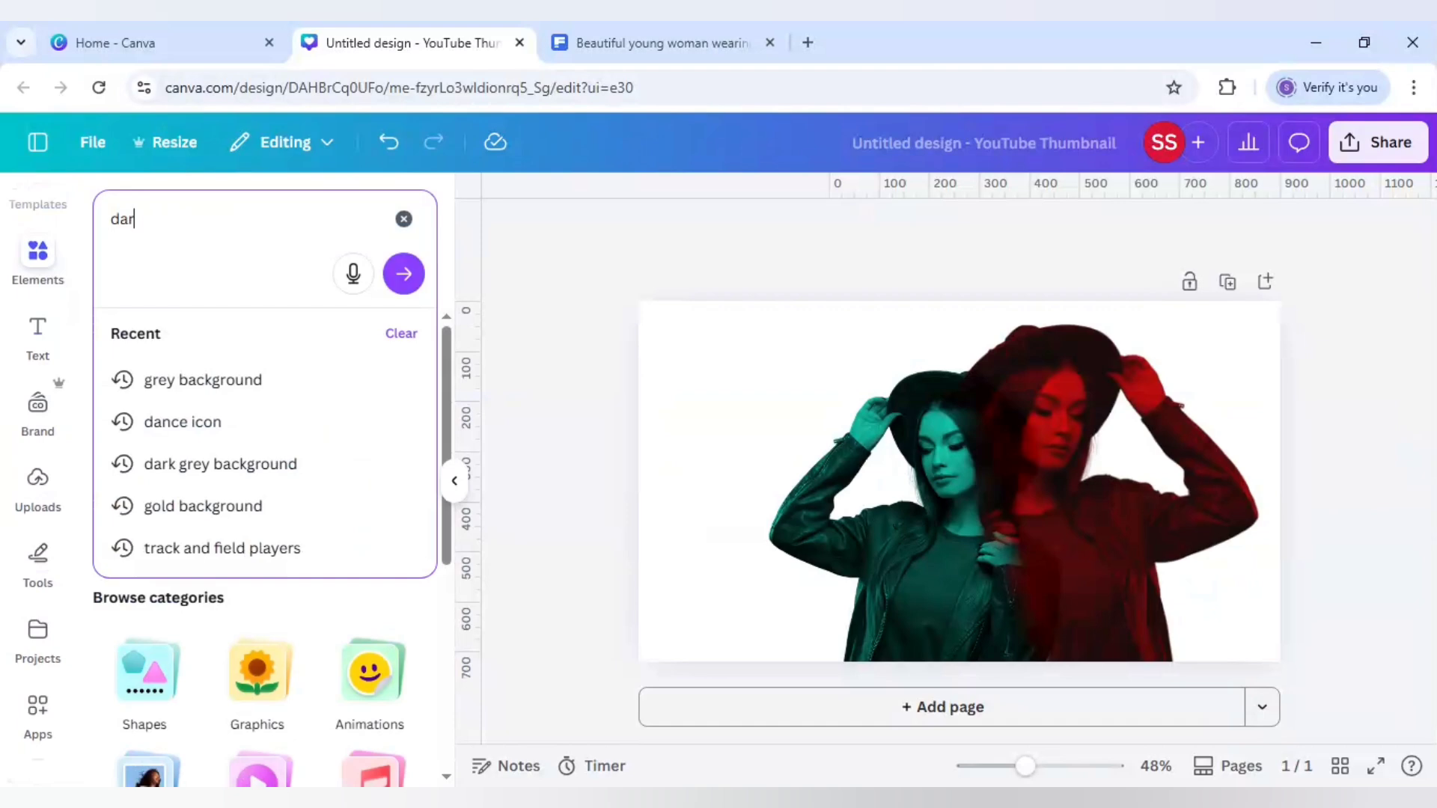
{"action": "type", "text": "k grey back"}
{"action": "left_click", "coordinate": [267, 380]}
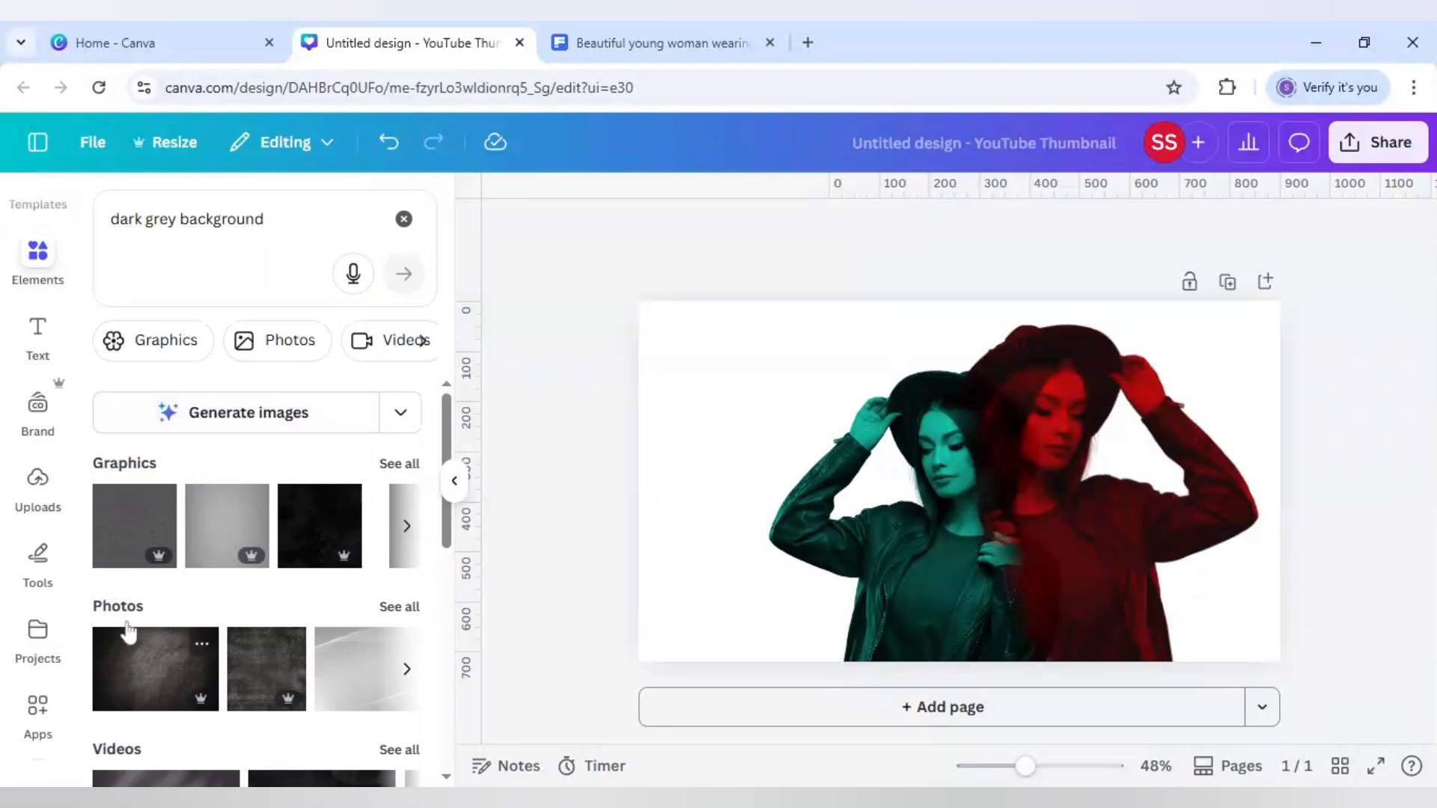
Set a dark vignetted photo from the photo results as the page background
{"action": "left_click", "coordinate": [398, 608]}
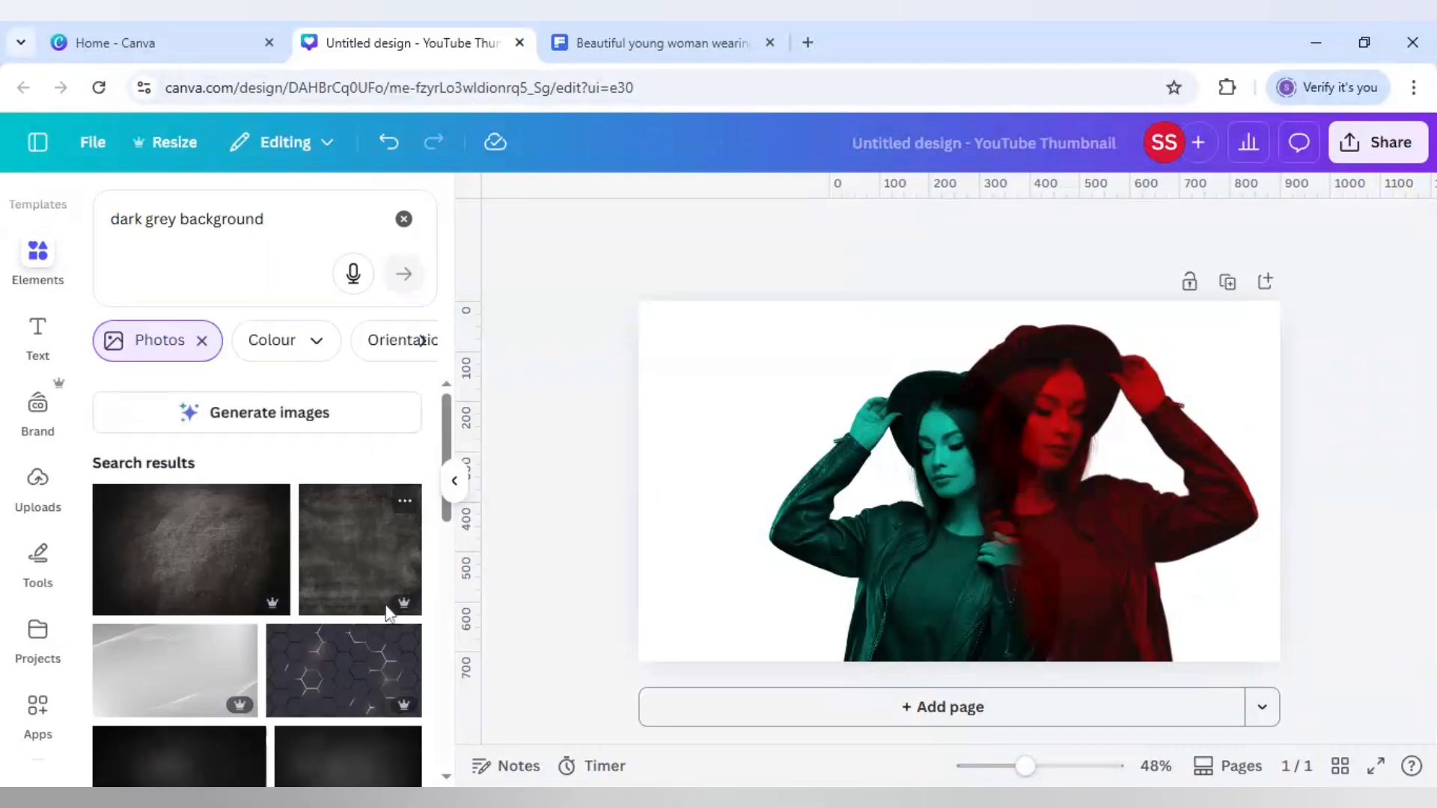
{"action": "scroll", "coordinate": [330, 558], "scroll_direction": "down", "scroll_amount": 3}
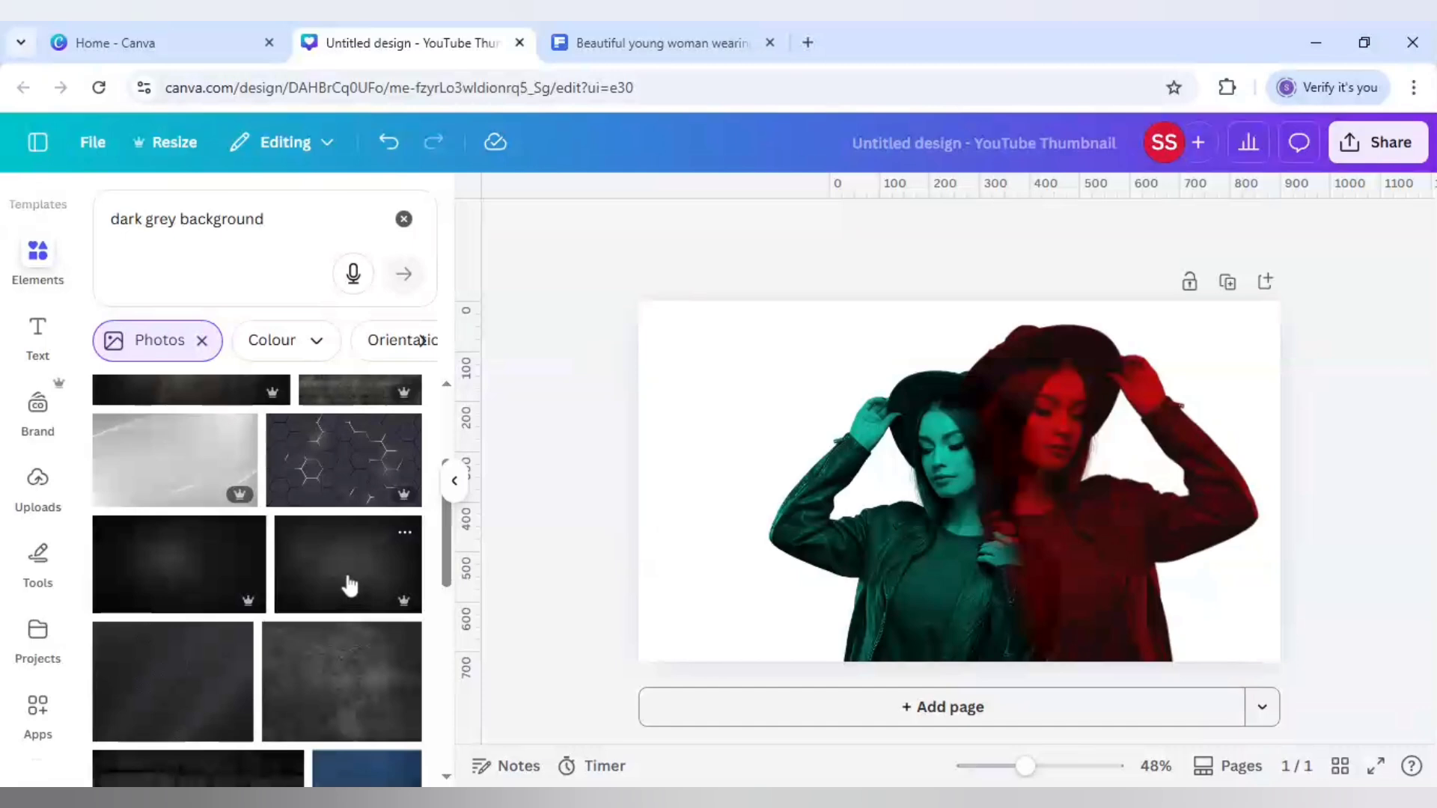
{"action": "left_click", "coordinate": [349, 585]}
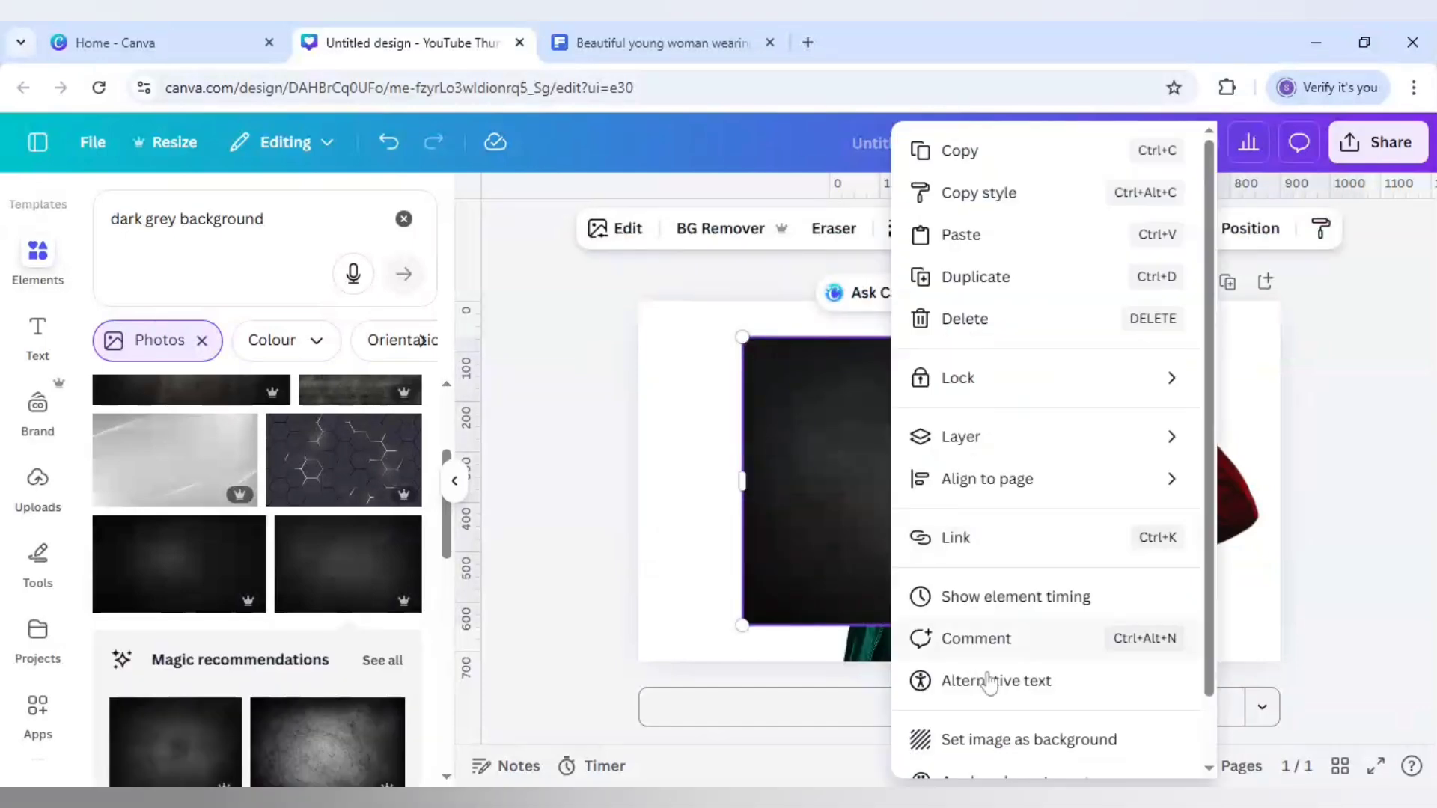
{"action": "left_click", "coordinate": [1018, 741]}
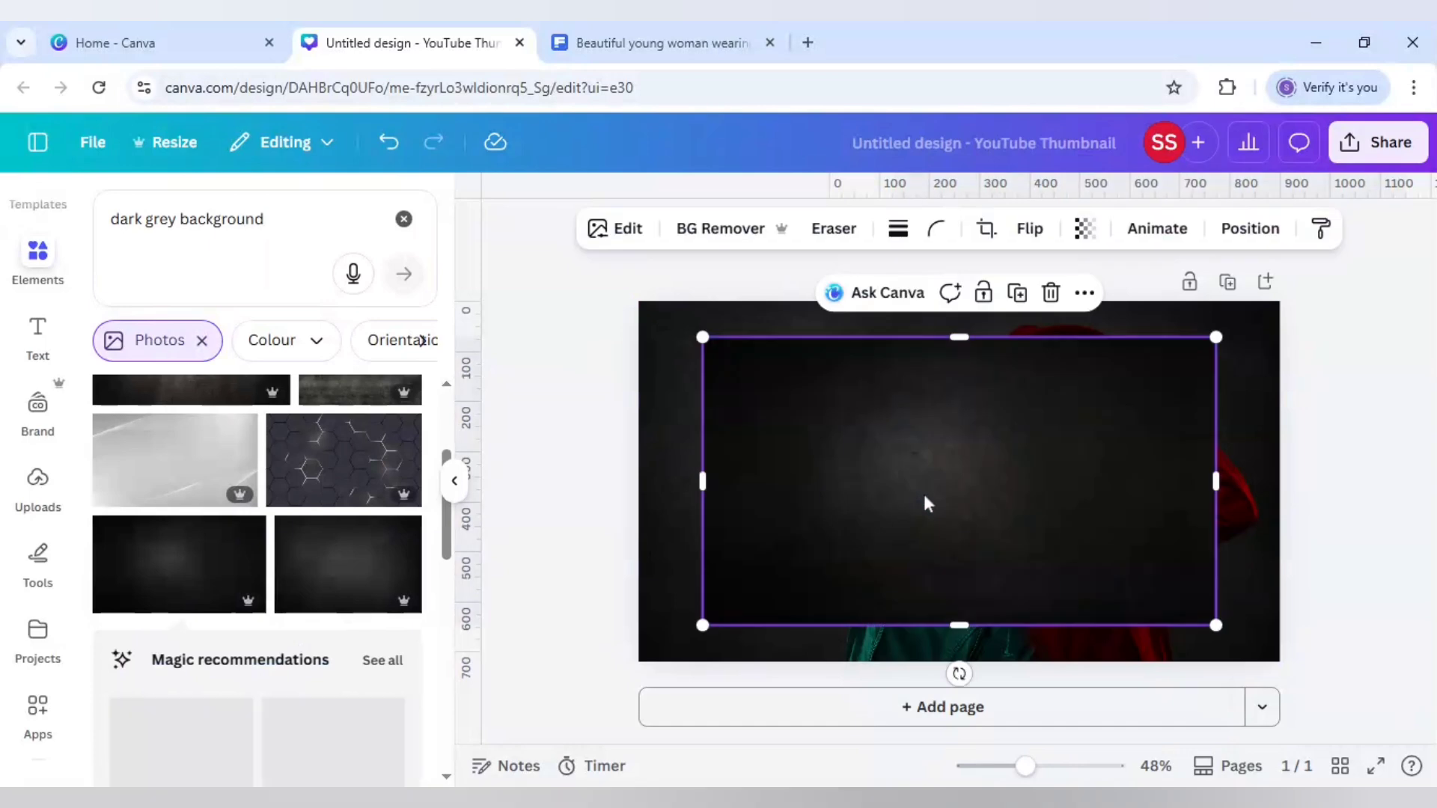
{"action": "right_click", "coordinate": [922, 491]}
{"action": "left_click", "coordinate": [1021, 739]}
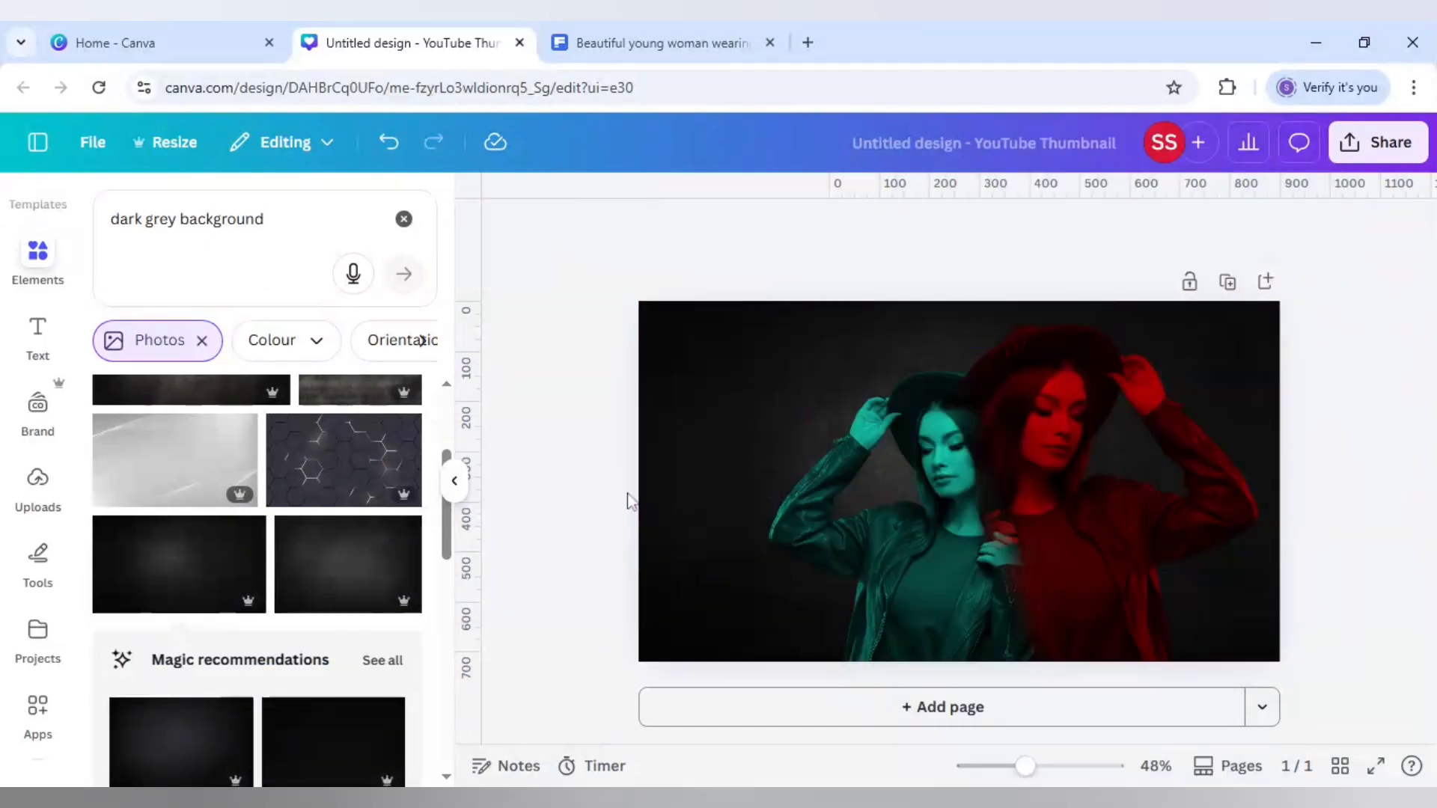
Adjust the teal copy's brightness to 25 and whites to 20
{"action": "left_click", "coordinate": [797, 462]}
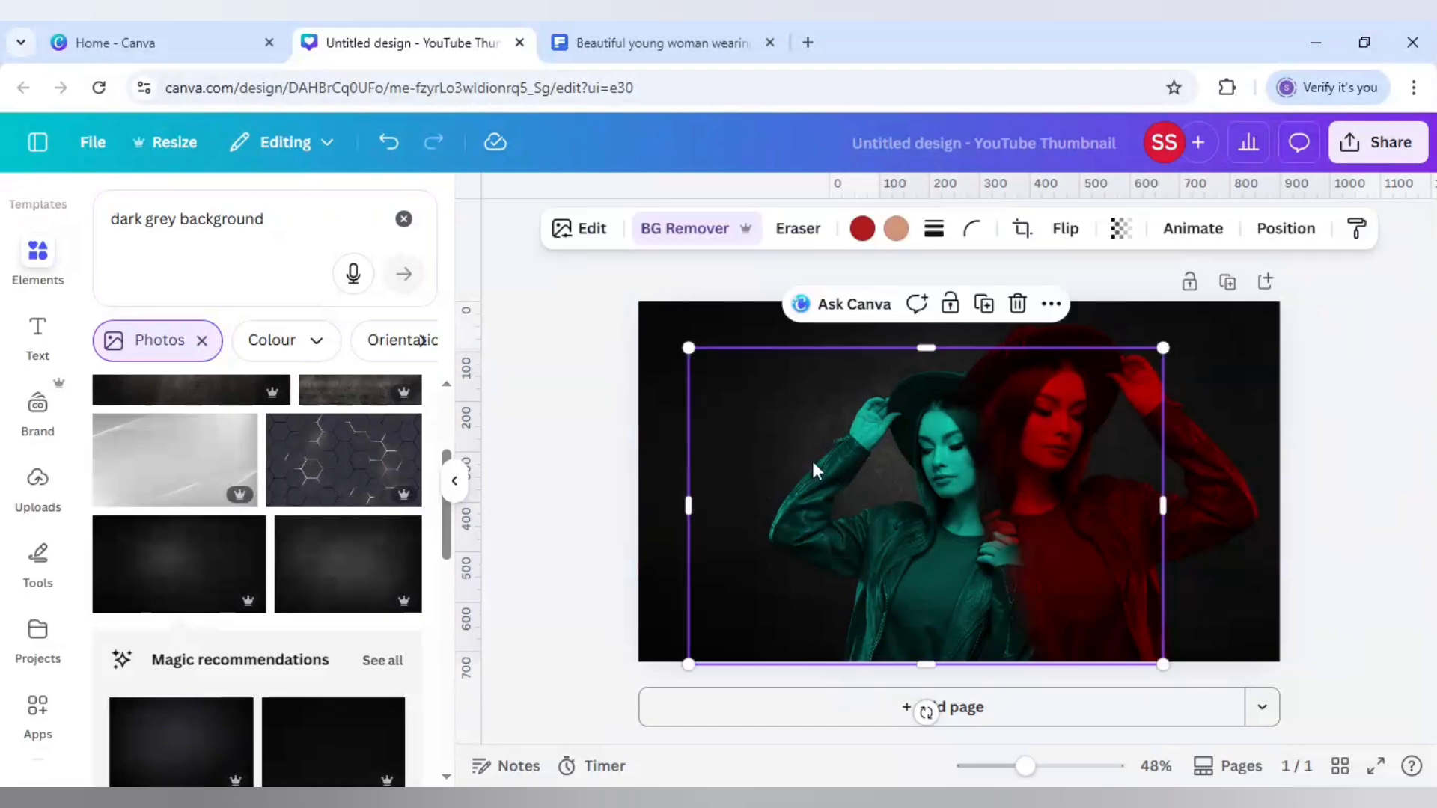
{"action": "left_click", "coordinate": [571, 235]}
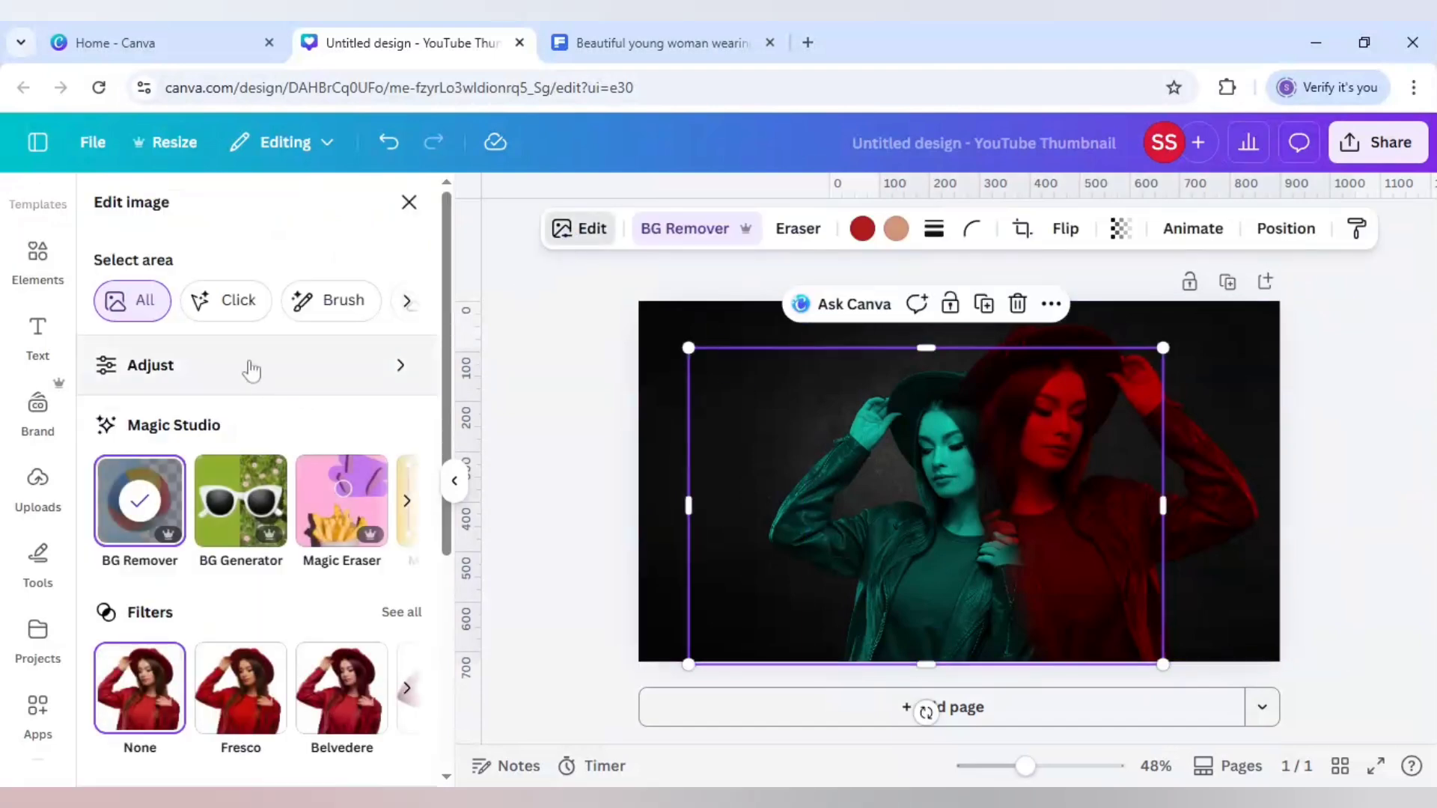
{"action": "left_click", "coordinate": [282, 370]}
{"action": "scroll", "coordinate": [282, 420], "scroll_direction": "down", "scroll_amount": 3}
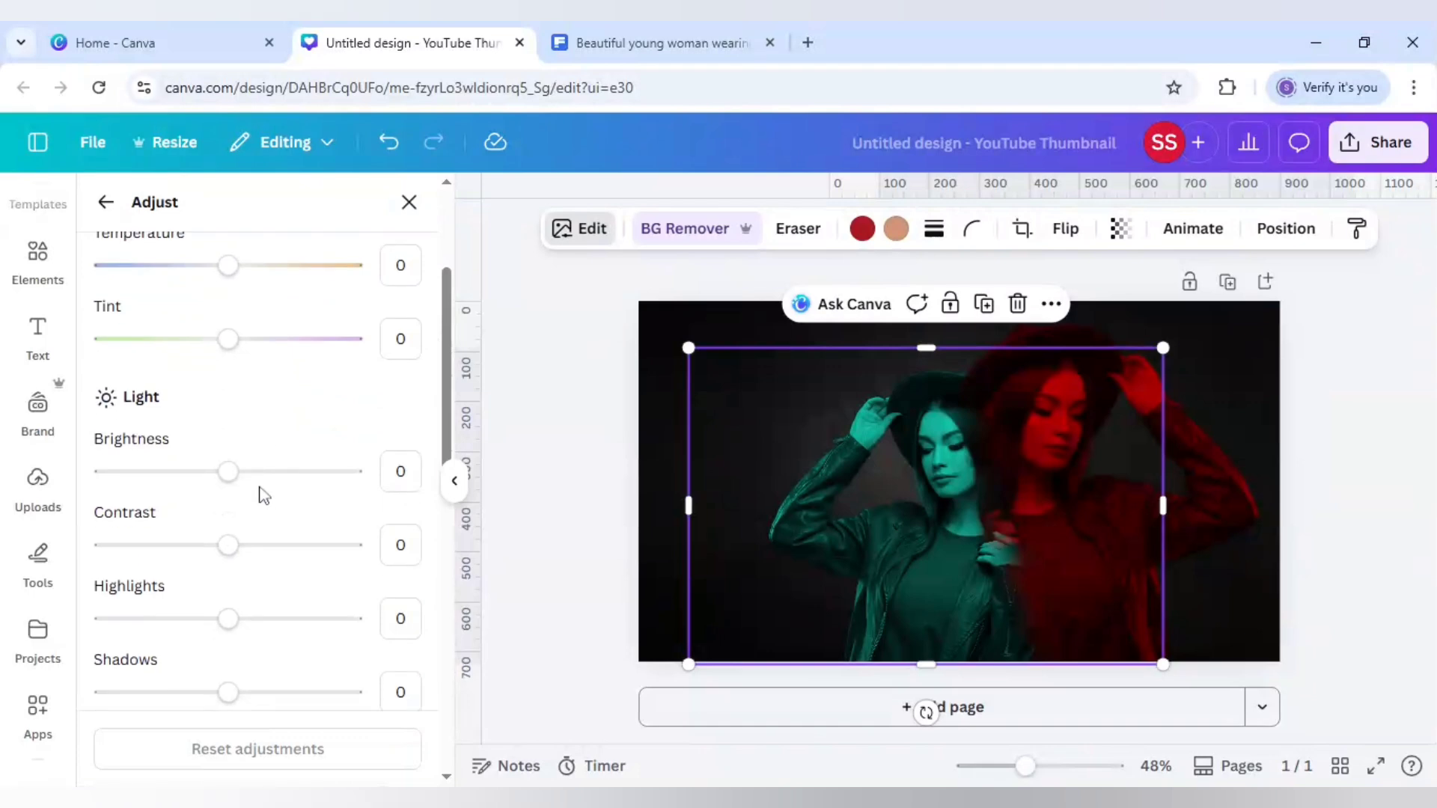
{"action": "left_click_drag", "start_coordinate": [228, 471], "coordinate": [252, 471]}
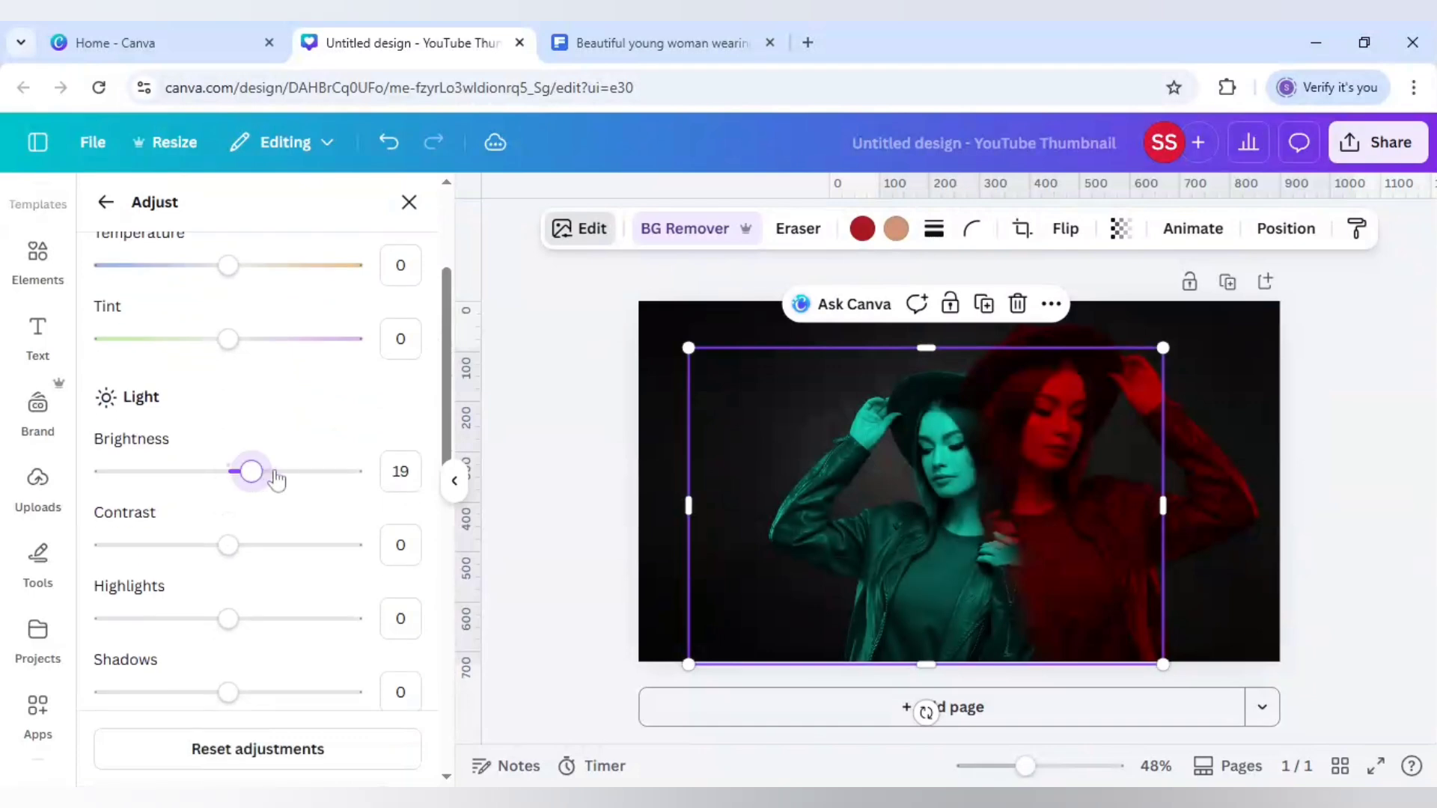
{"action": "left_click", "coordinate": [400, 472]}
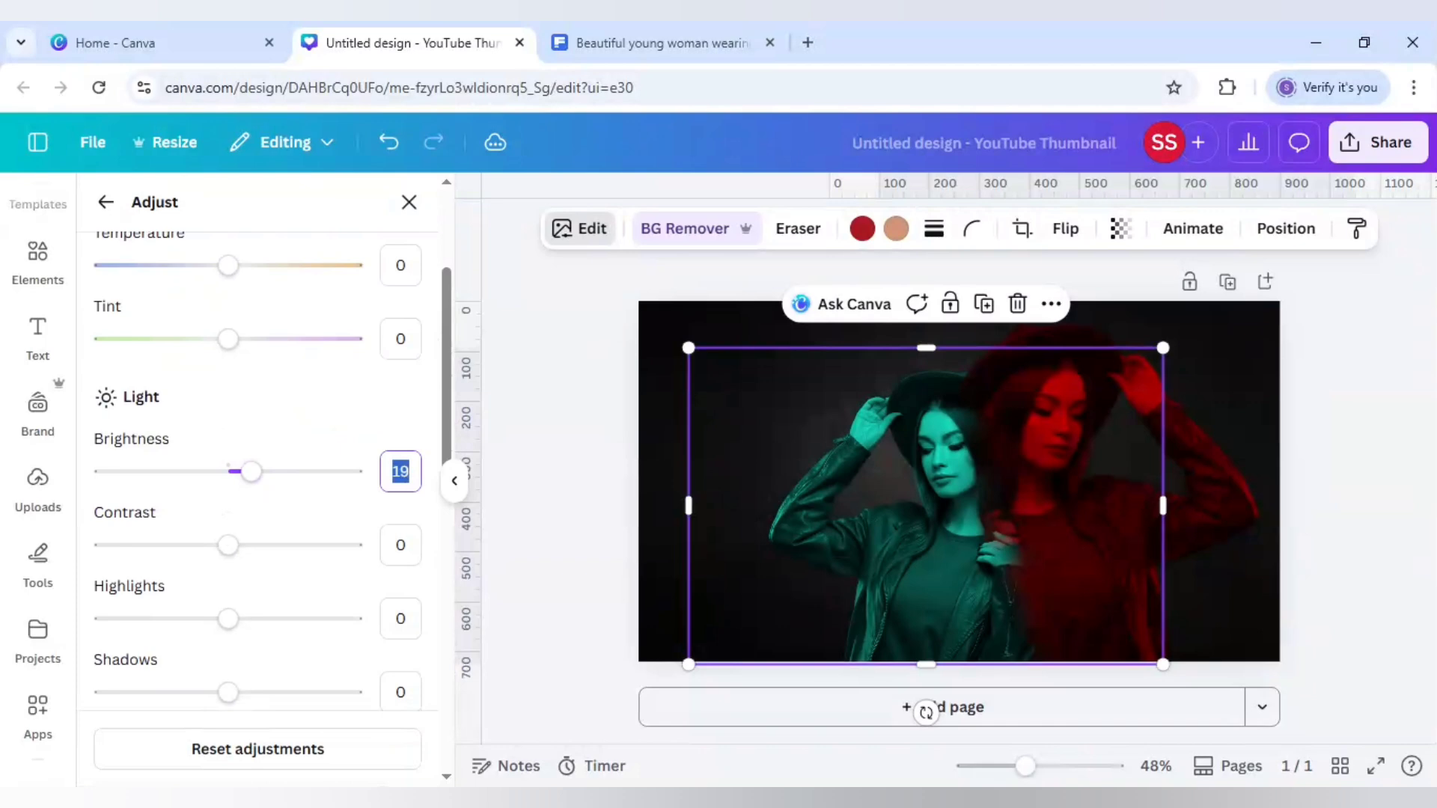
{"action": "type", "text": "25"}
{"action": "key", "text": "Return"}
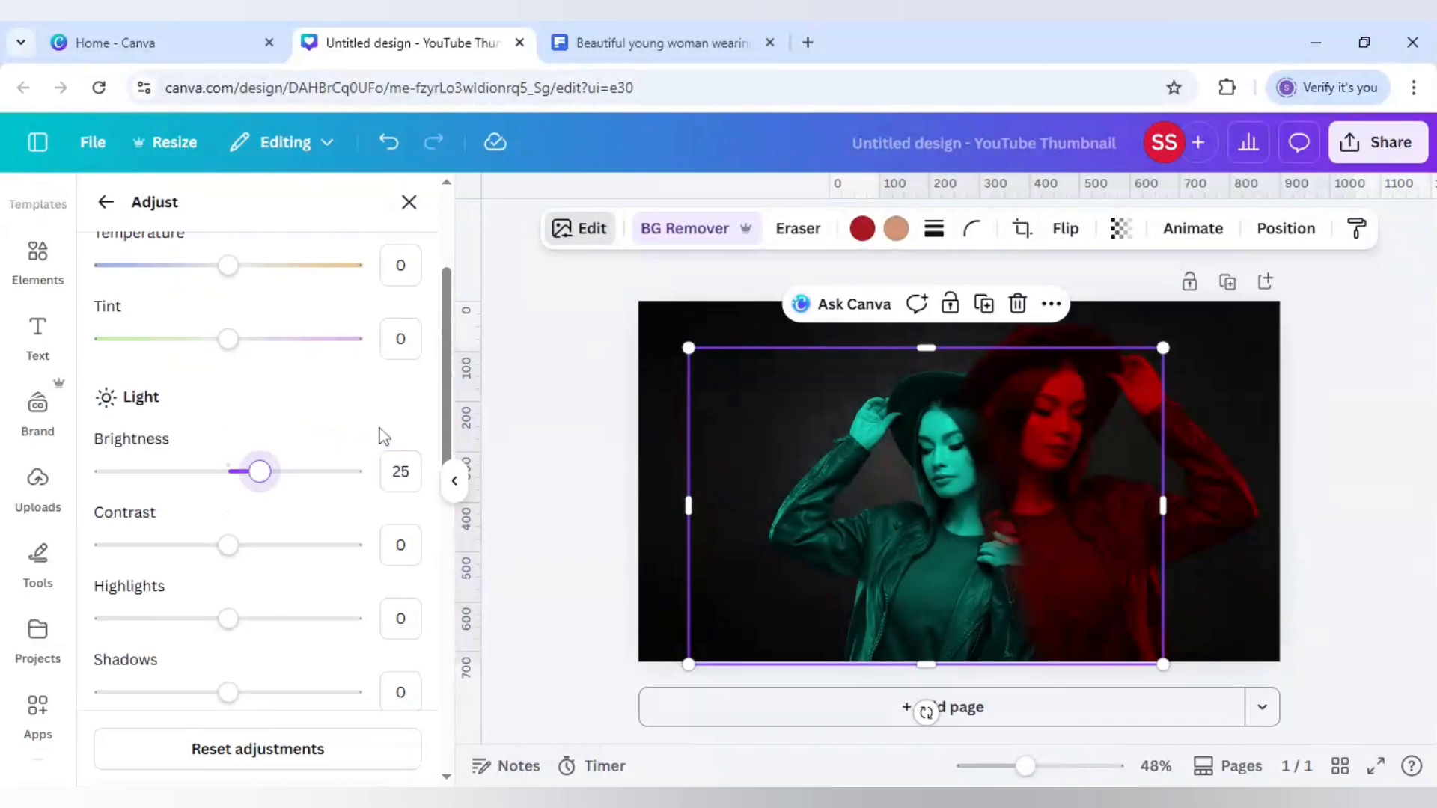
{"action": "scroll", "coordinate": [352, 578], "scroll_direction": "down", "scroll_amount": 3}
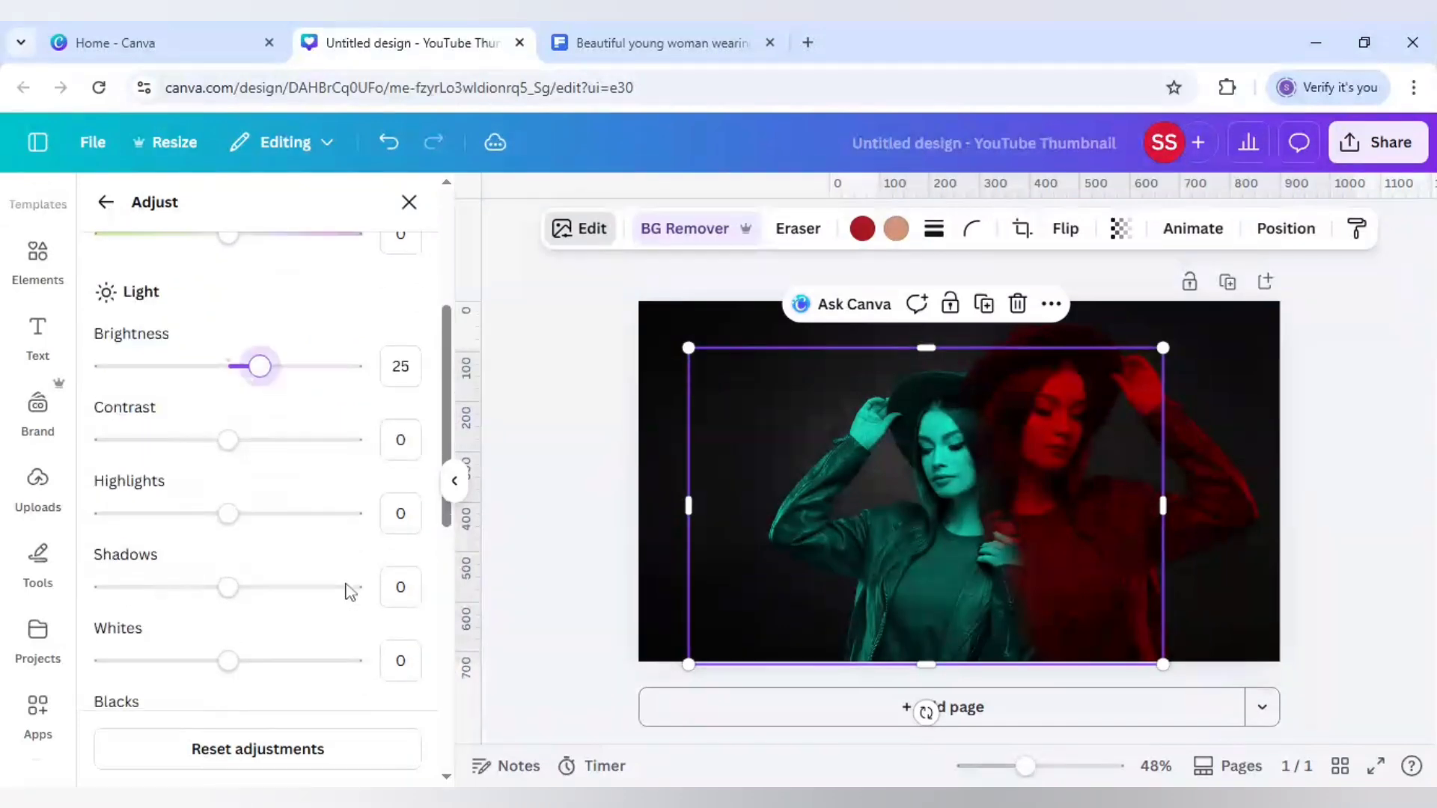
{"action": "left_click", "coordinate": [386, 561]}
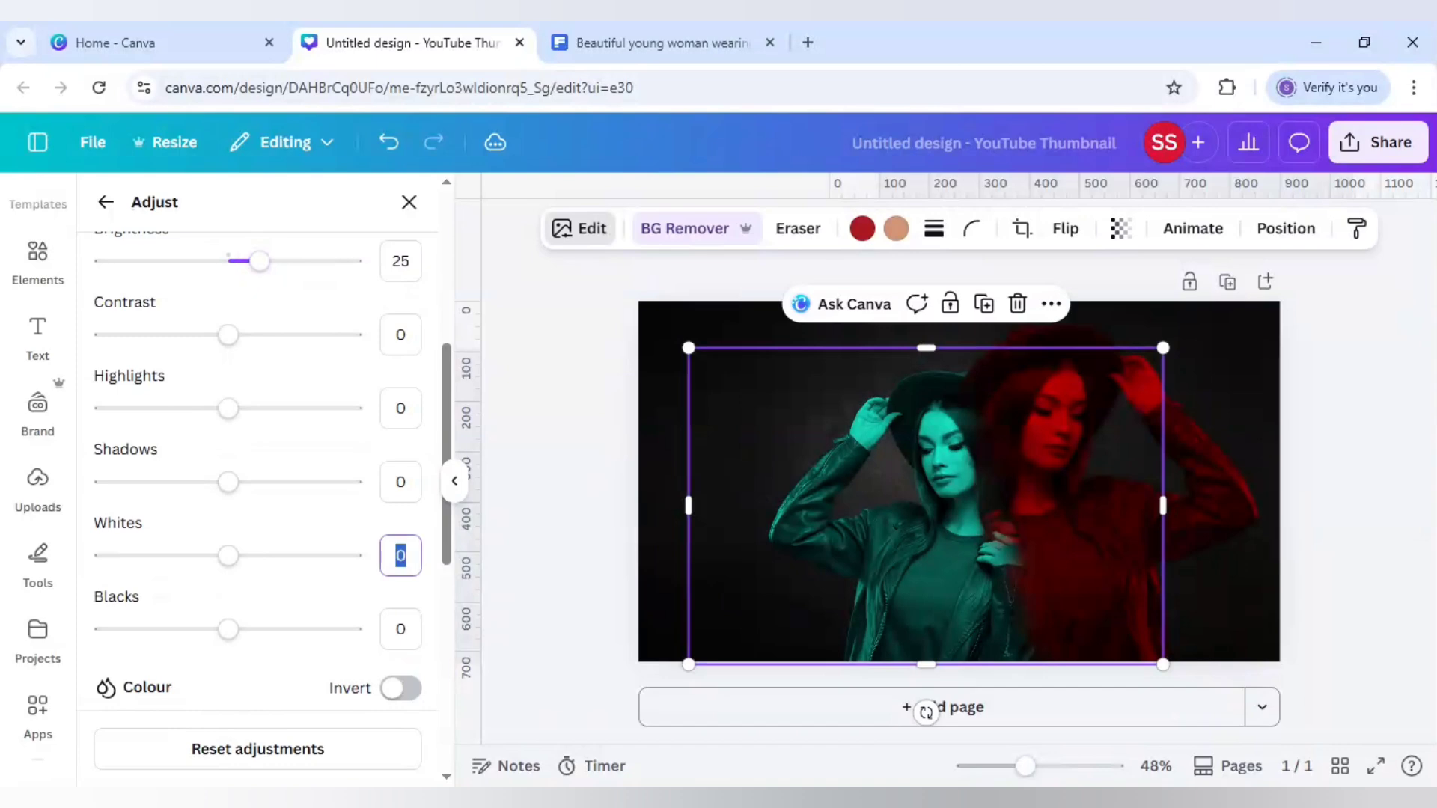
{"action": "type", "text": "20"}
{"action": "key", "text": "Return"}
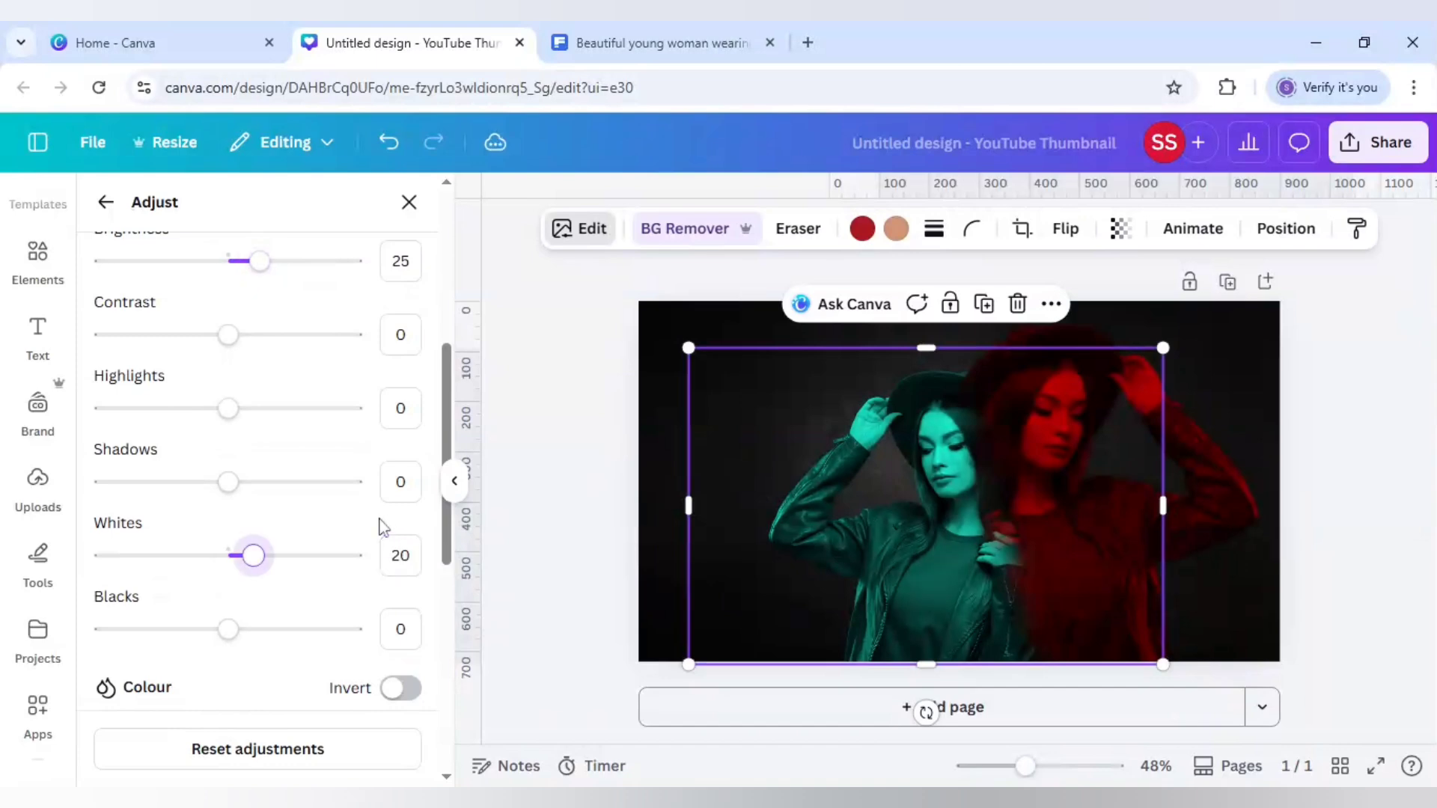
Adjust the red copy's brightness to 25 and whites to 20, then deselect it
{"action": "left_click", "coordinate": [1258, 517]}
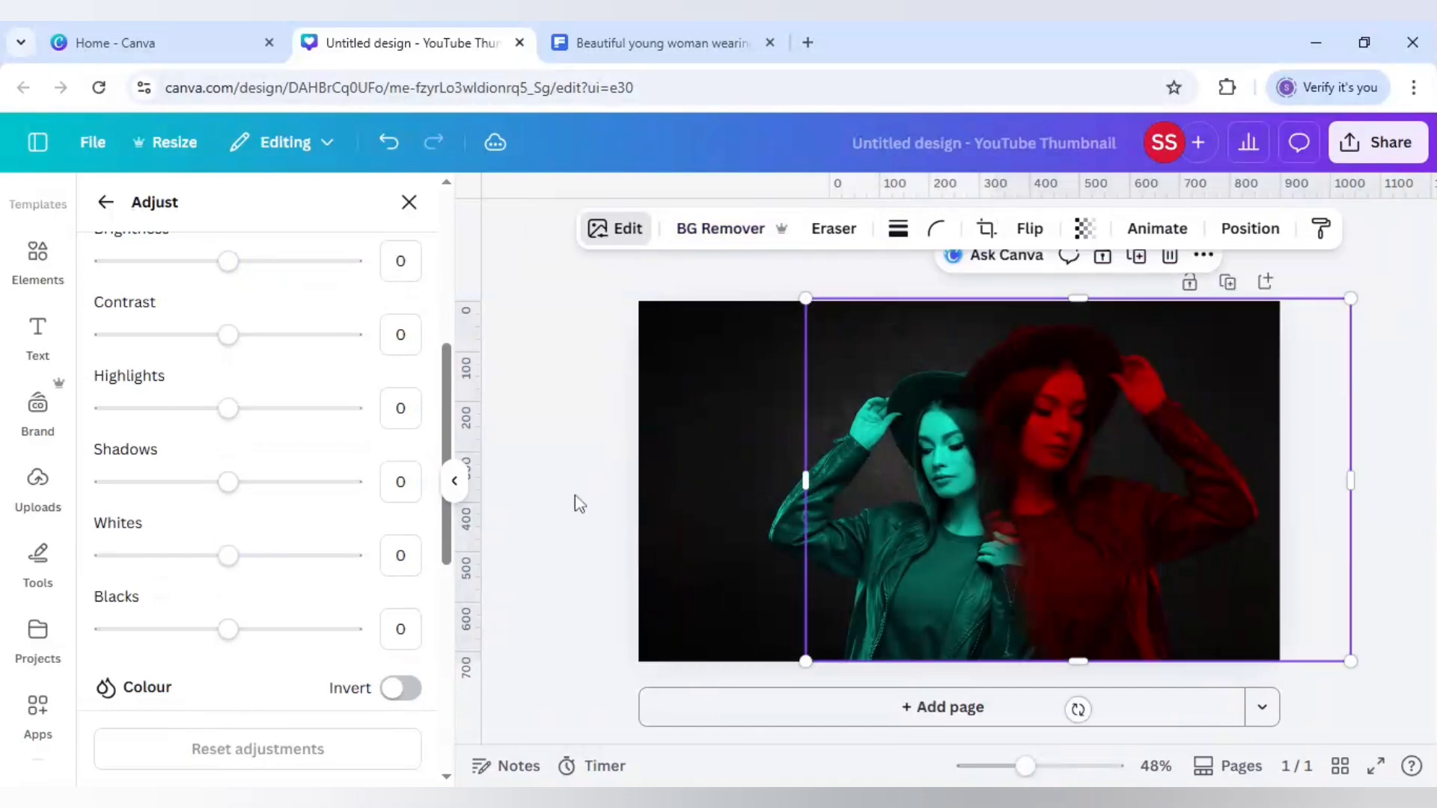
{"action": "scroll", "coordinate": [374, 374], "scroll_direction": "up", "scroll_amount": 3}
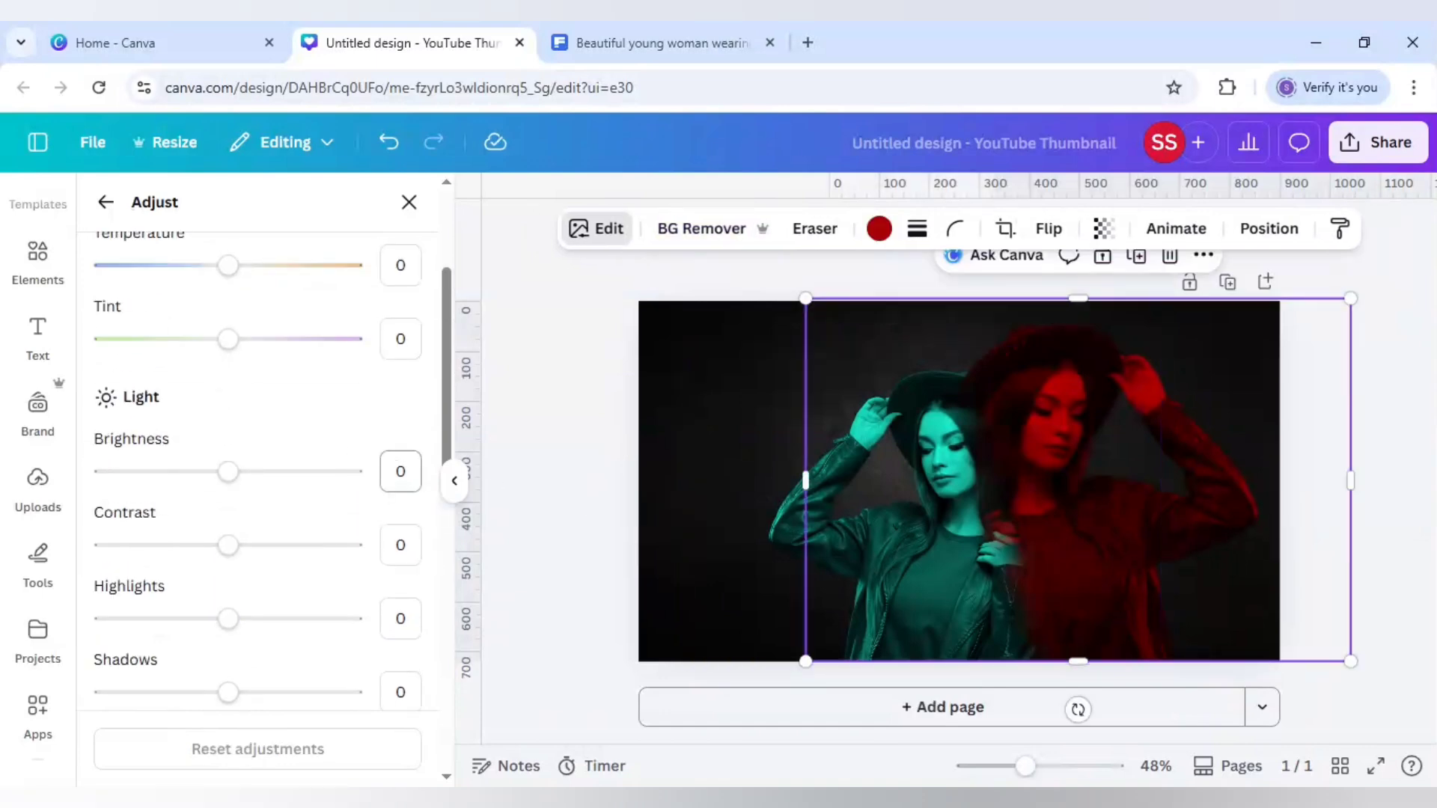
{"action": "left_click", "coordinate": [400, 472]}
{"action": "type", "text": "25"}
{"action": "key", "text": "Return"}
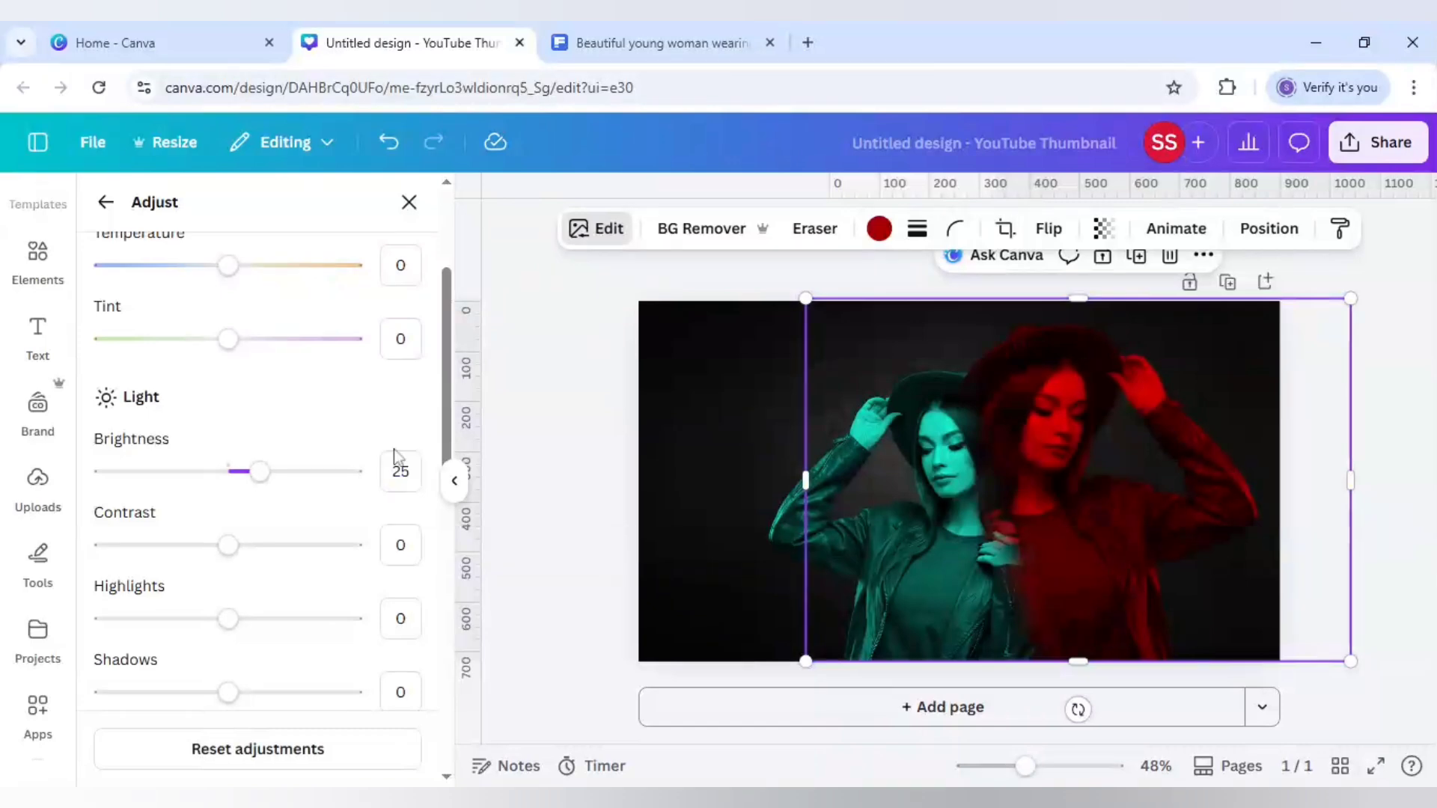
{"action": "scroll", "coordinate": [395, 457], "scroll_direction": "down", "scroll_amount": 3}
{"action": "left_click", "coordinate": [400, 555]}
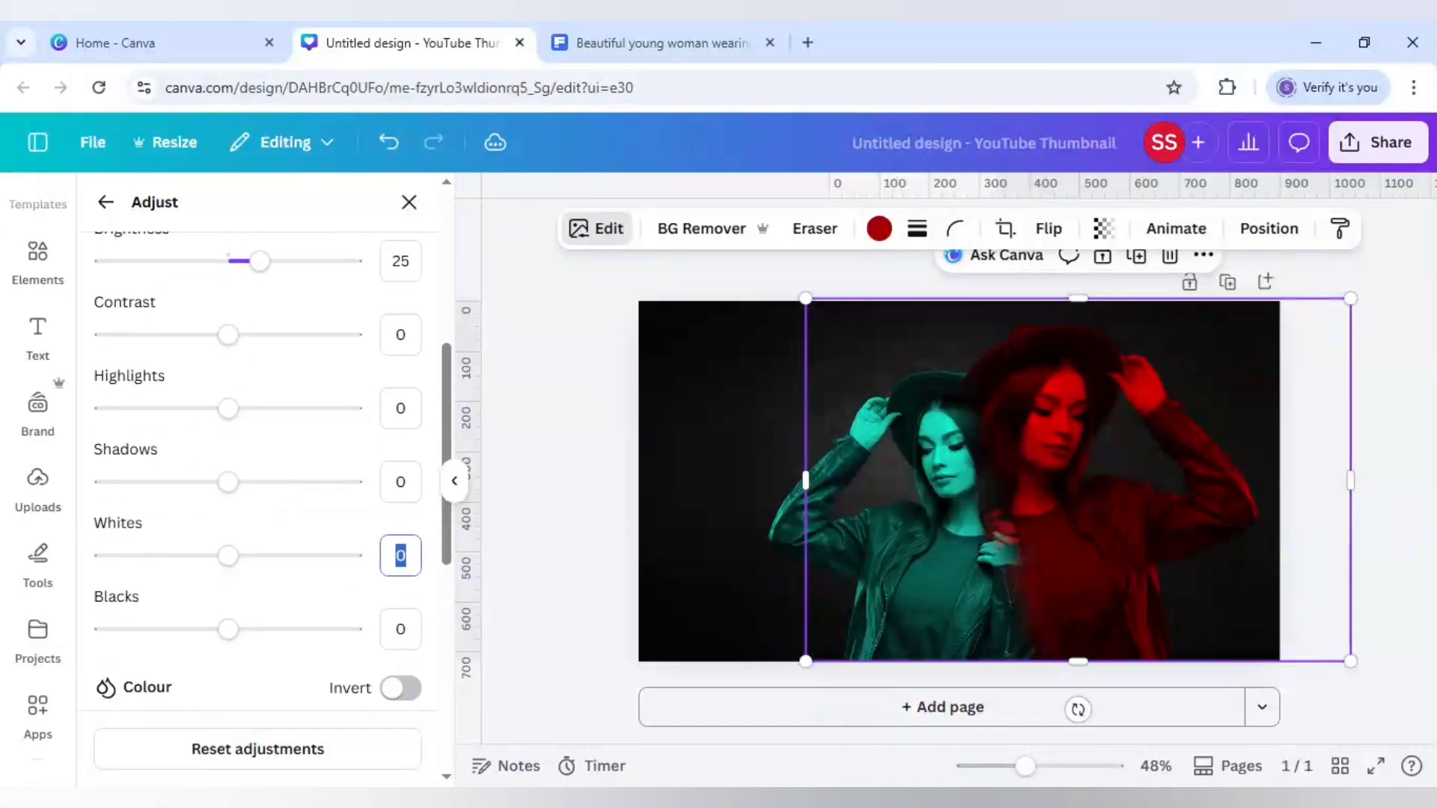
{"action": "type", "text": "20"}
{"action": "key", "text": "Return"}
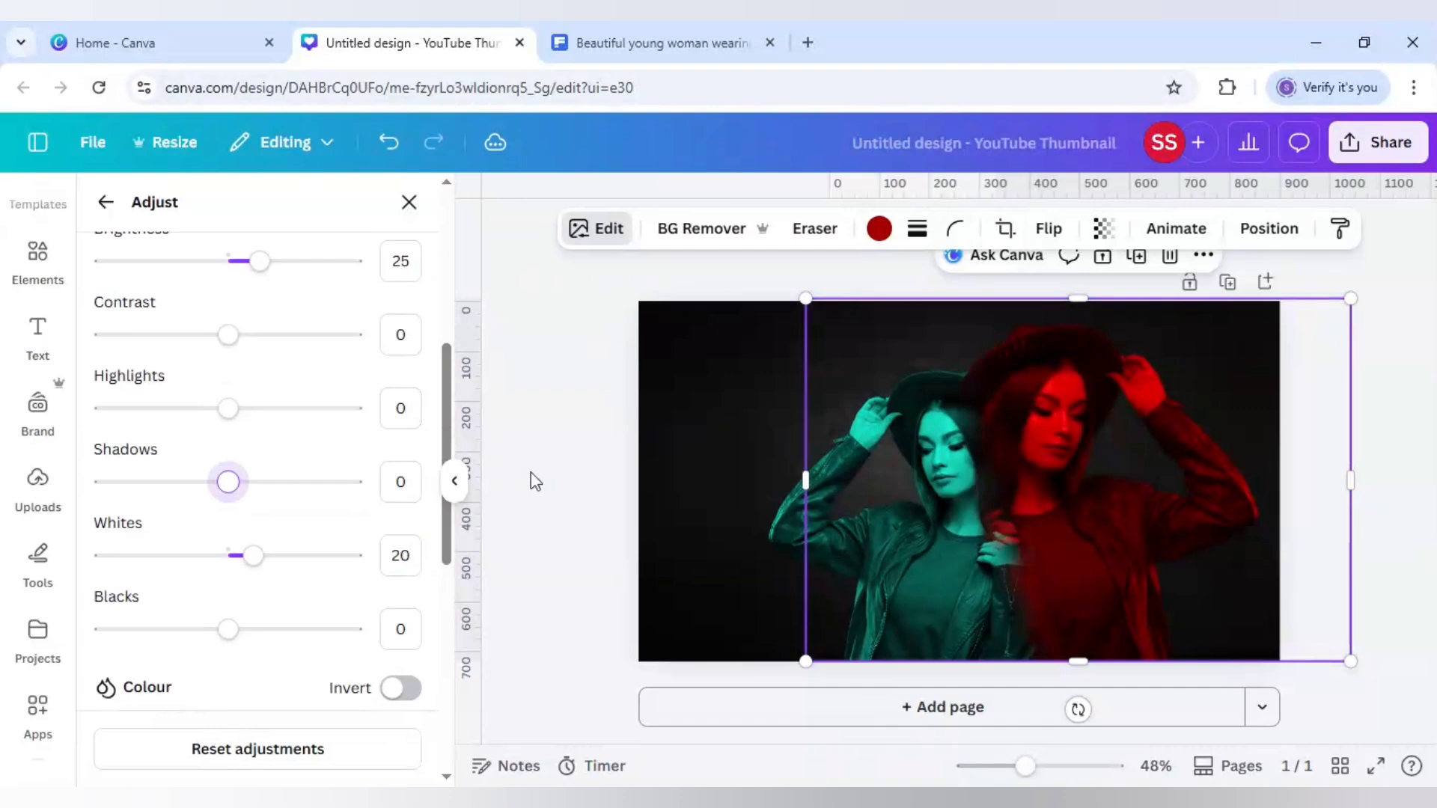
{"action": "key", "text": "Escape"}
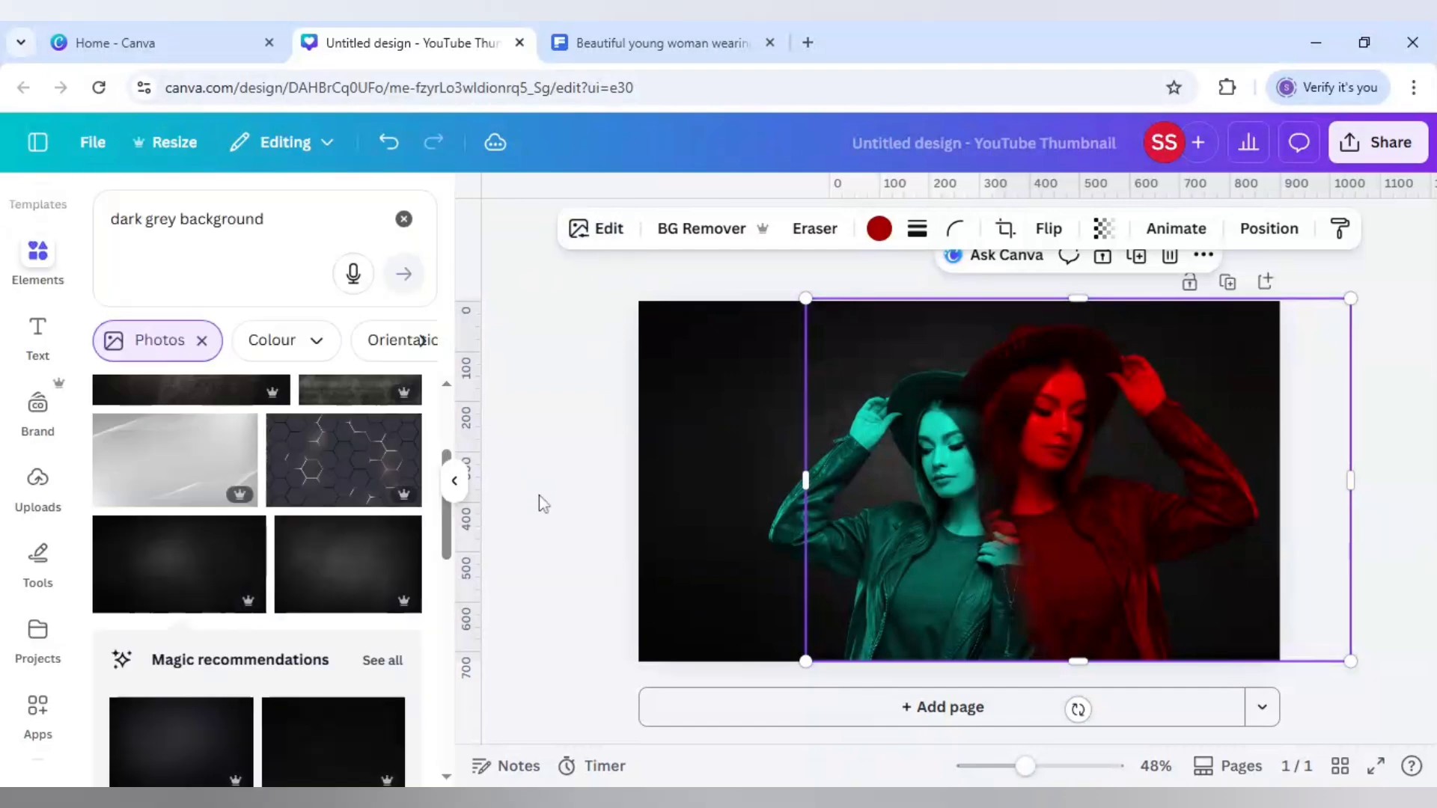
{"action": "key", "text": "Escape"}
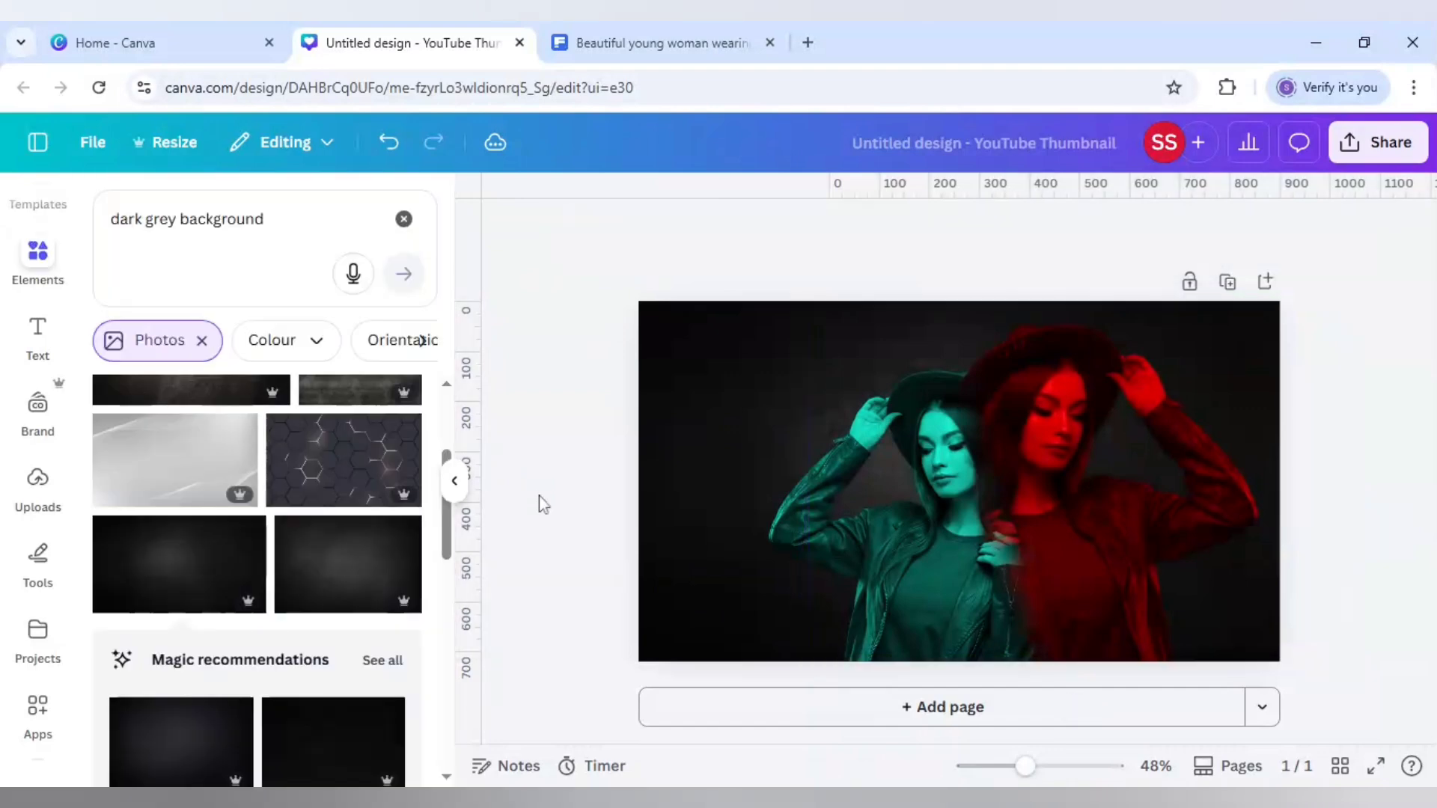